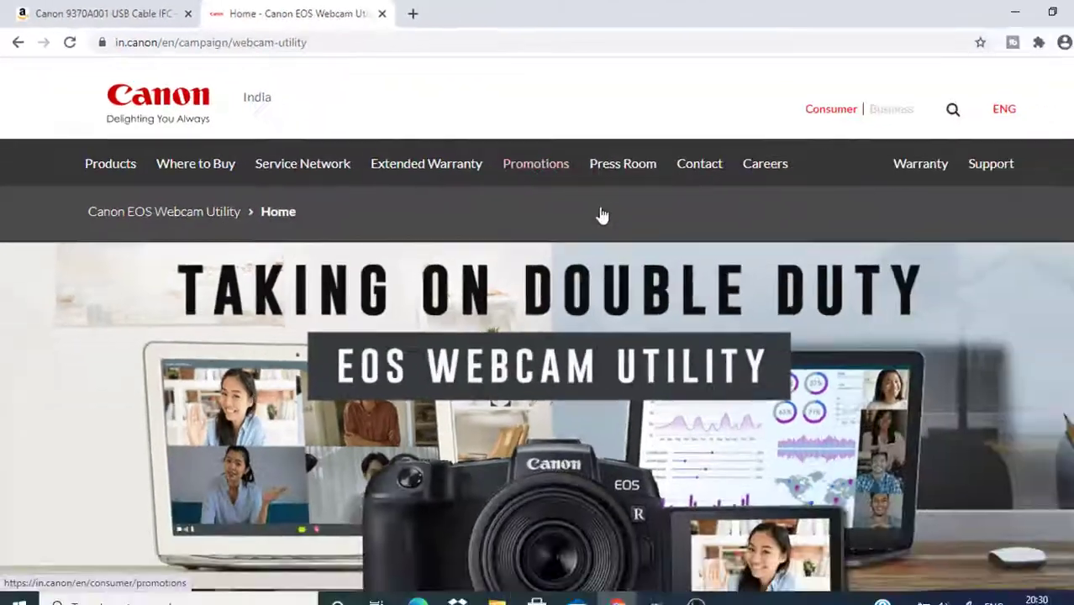
Step: Scroll the EOS Webcam Utility page down to its For Windows download section
scroll(504, 214, down, 3)
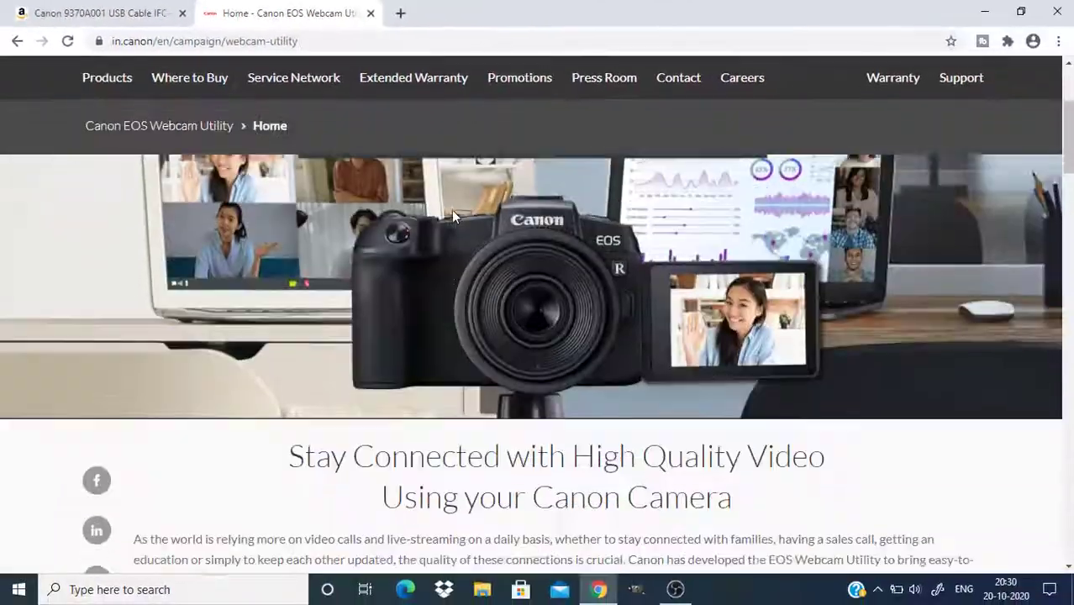
scroll(451, 217, down, 3)
scroll(452, 217, down, 3)
scroll(452, 216, down, 3)
scroll(453, 211, down, 5)
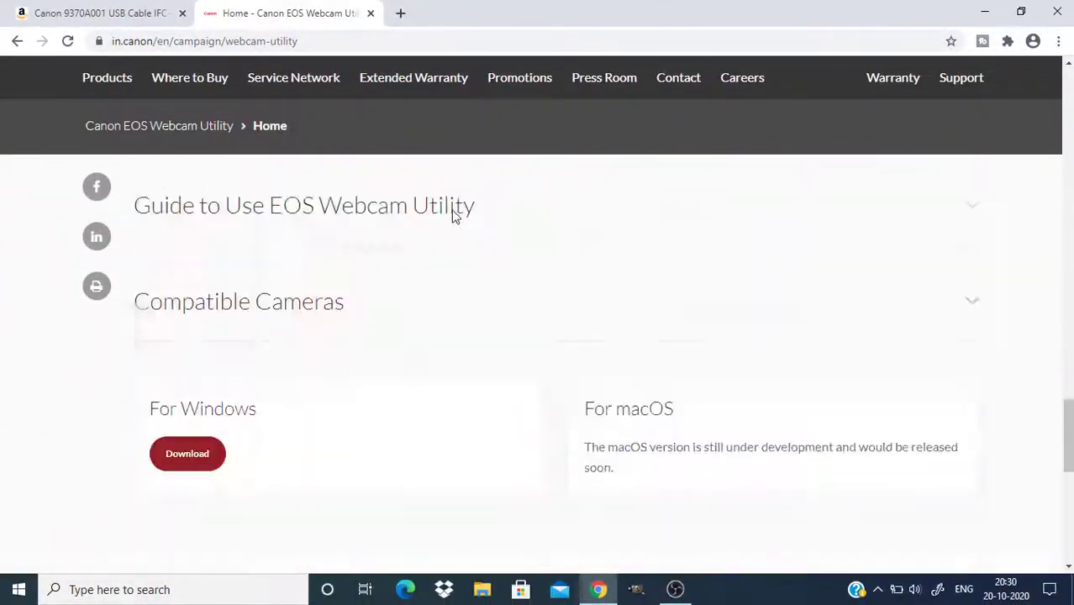
scroll(336, 243, down, 1)
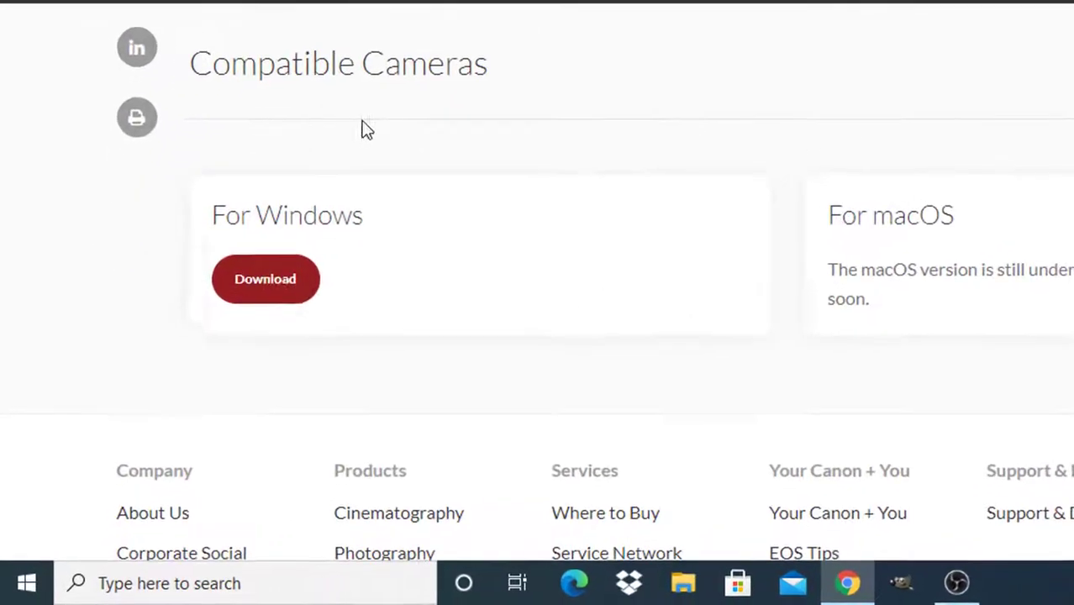
click(205, 378)
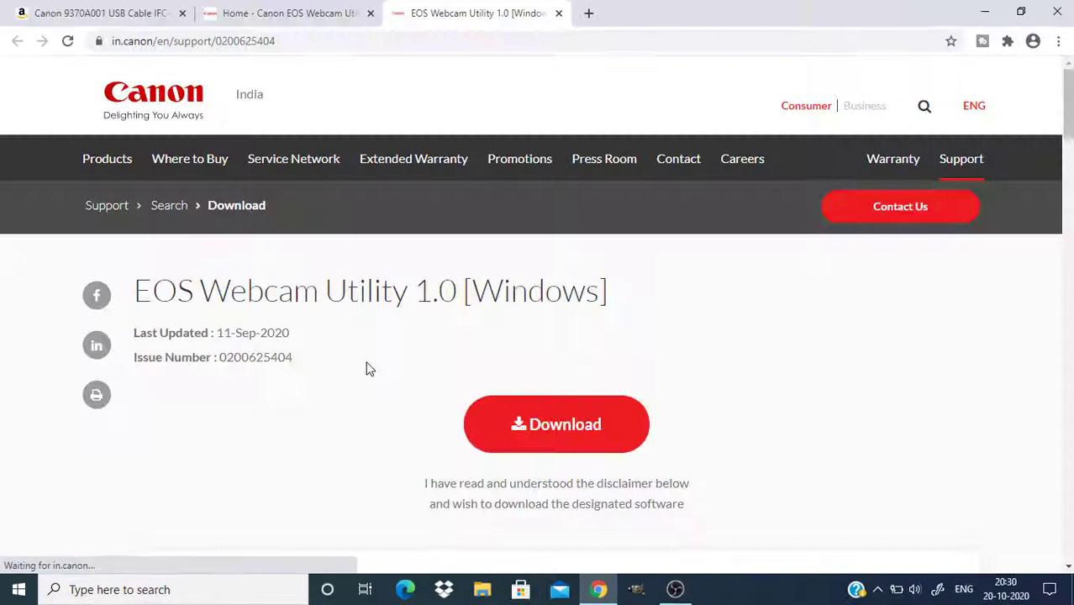
scroll(368, 366, down, 3)
scroll(369, 368, down, 2)
scroll(370, 368, down, 1)
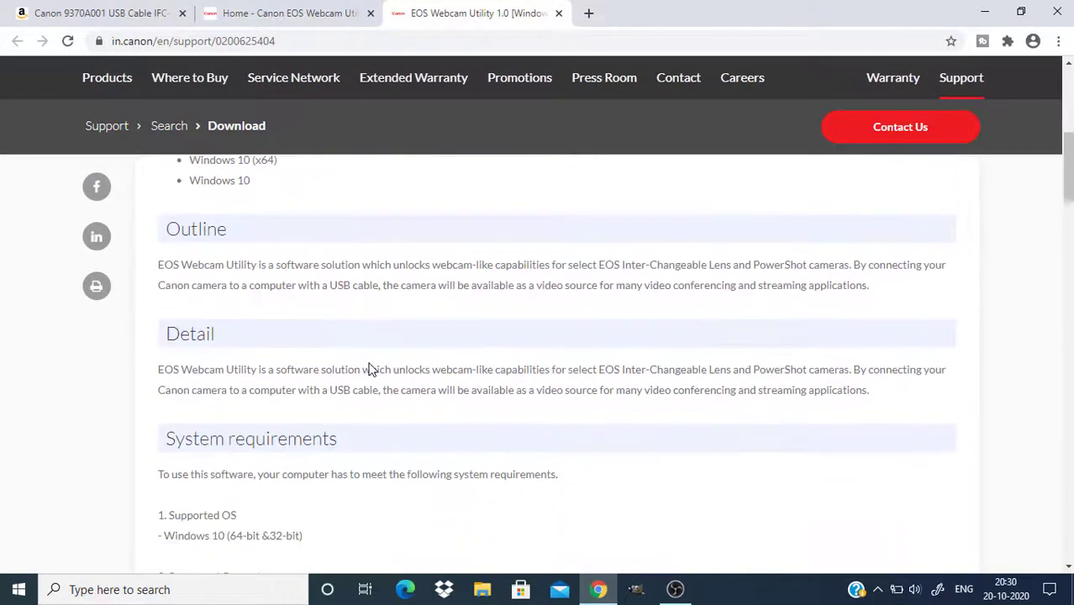
scroll(367, 368, down, 1)
scroll(276, 371, down, 2)
scroll(267, 366, down, 1)
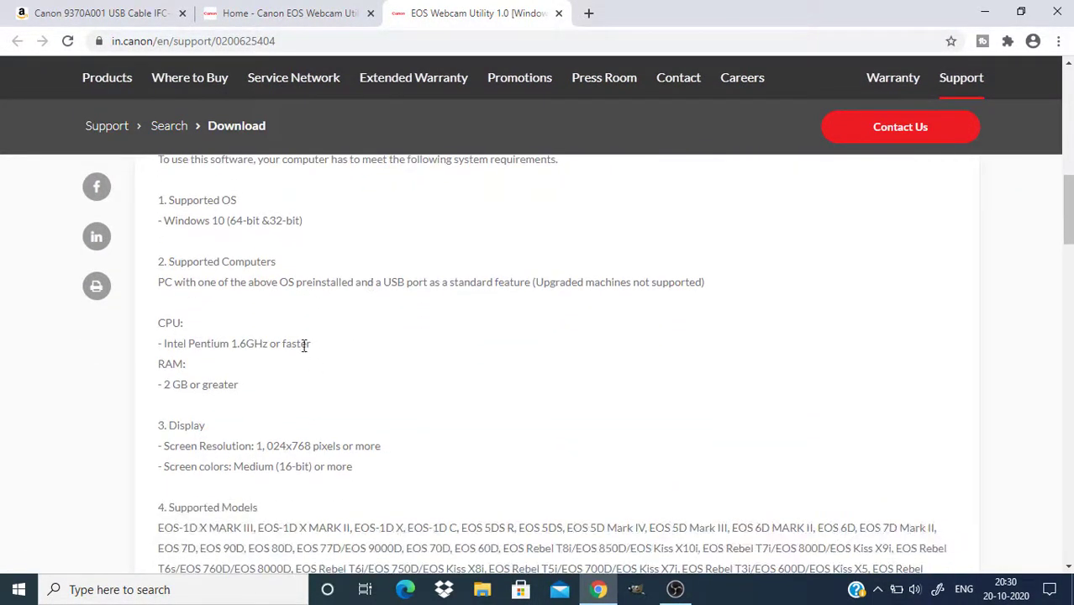
scroll(301, 345, down, 1)
scroll(301, 344, down, 2)
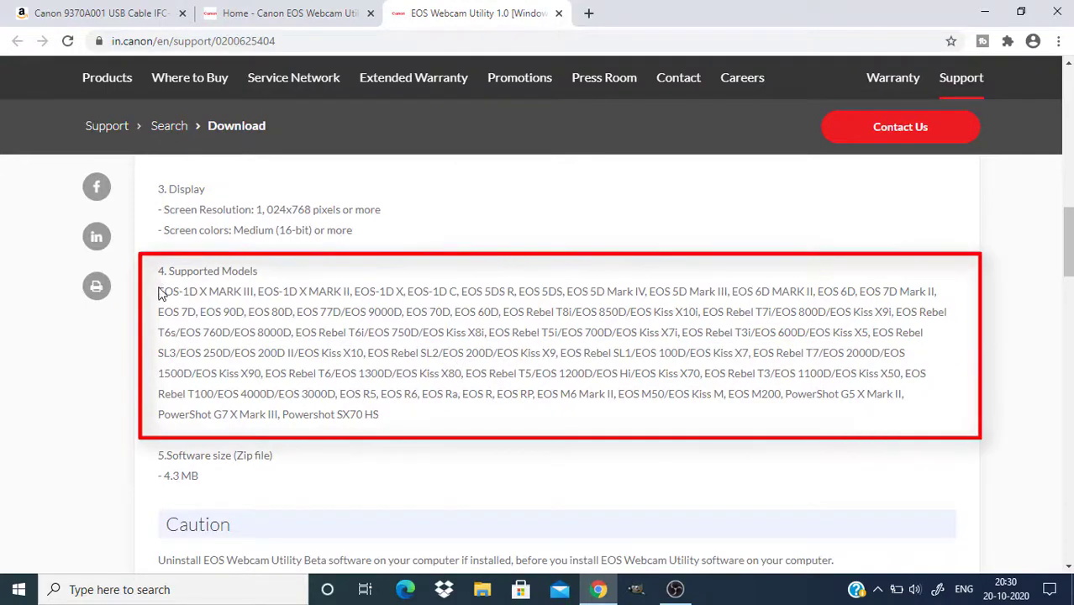
mouse_move(159, 291)
mouse_down()
mouse_move(381, 393)
mouse_move(398, 415)
mouse_up()
click(435, 421)
drag(336, 373, 393, 378)
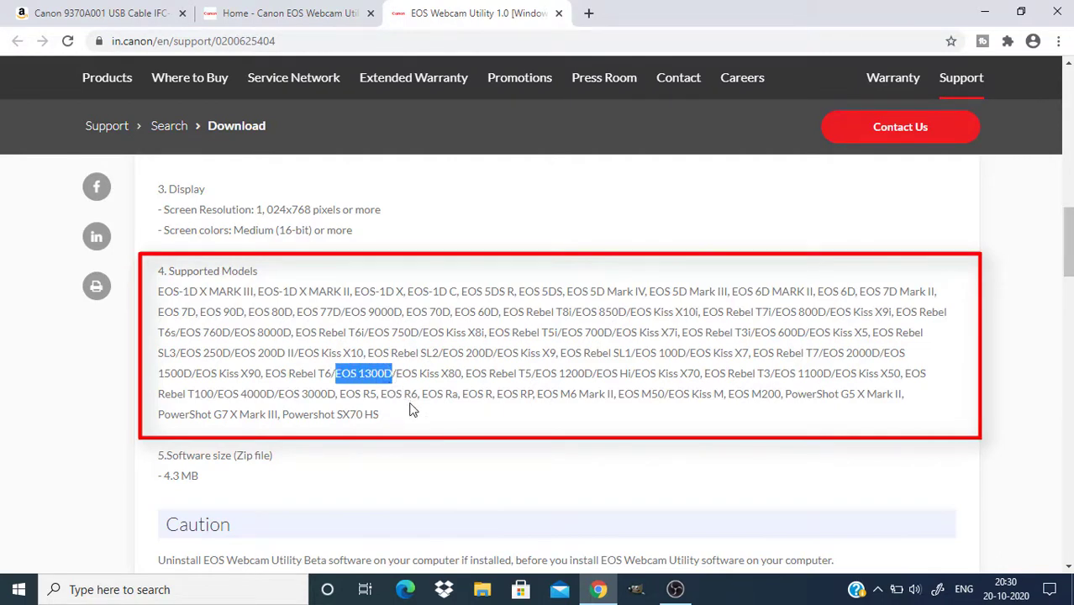
click(412, 409)
scroll(366, 387, up, 2)
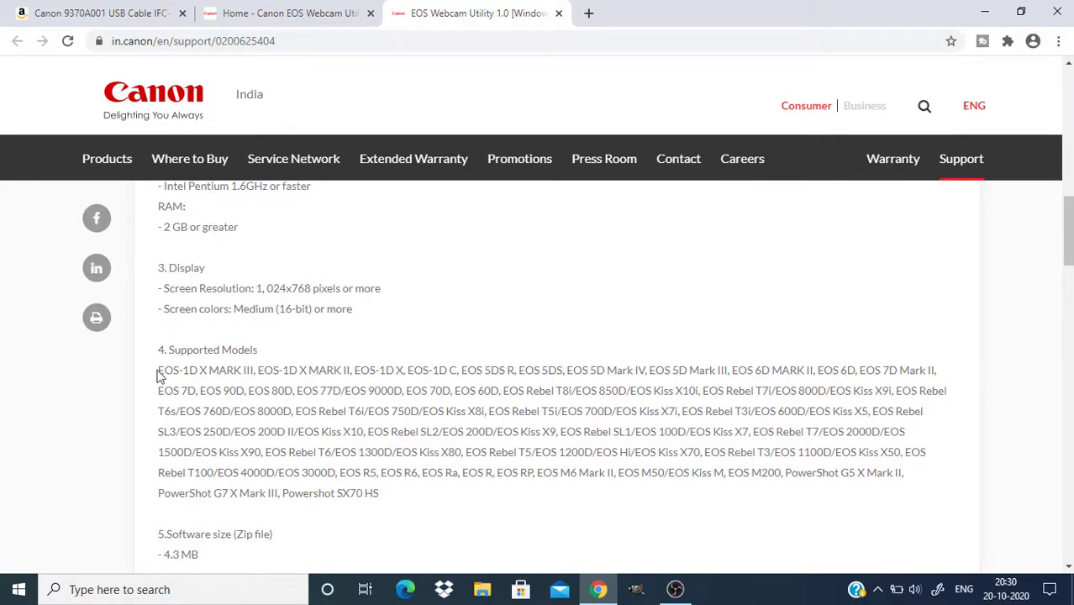
mouse_move(160, 370)
mouse_down()
mouse_move(355, 455)
mouse_move(395, 494)
mouse_up()
scroll(413, 418, up, 4)
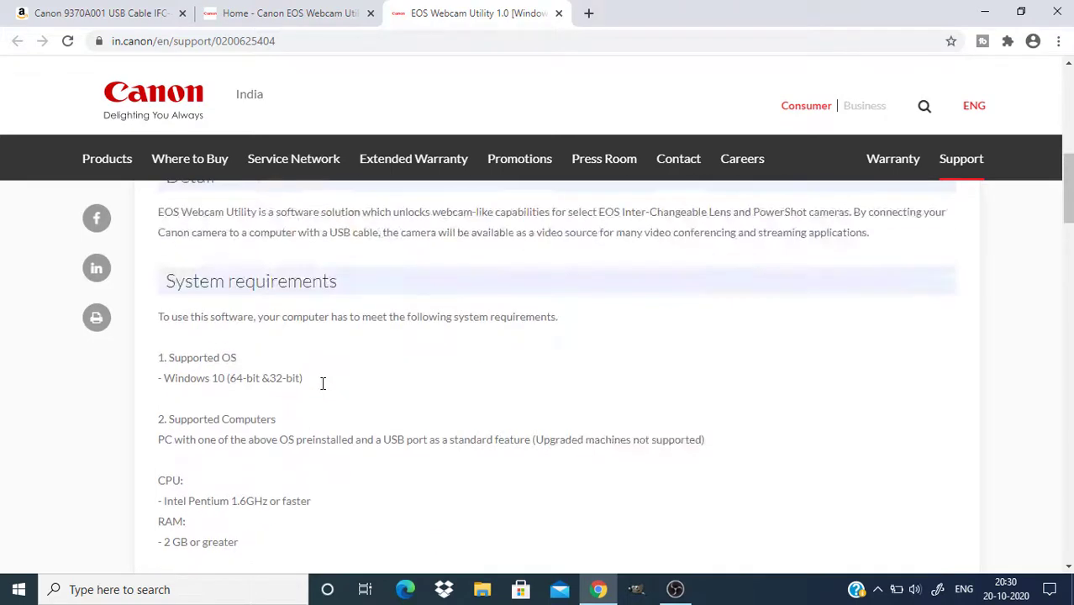
scroll(322, 383, up, 2)
scroll(321, 387, up, 3)
scroll(504, 412, up, 2)
scroll(588, 437, up, 1)
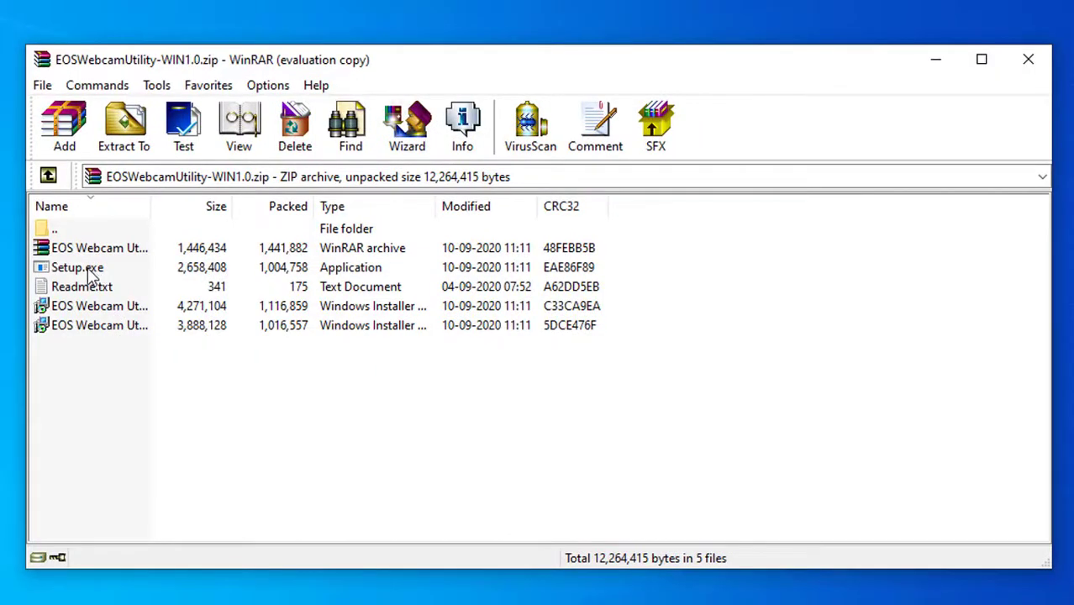
Step: Launch Setup.exe from EOSWebcamUtility-WIN1.0.zip and allow it past the Security Warning
double_click(89, 270)
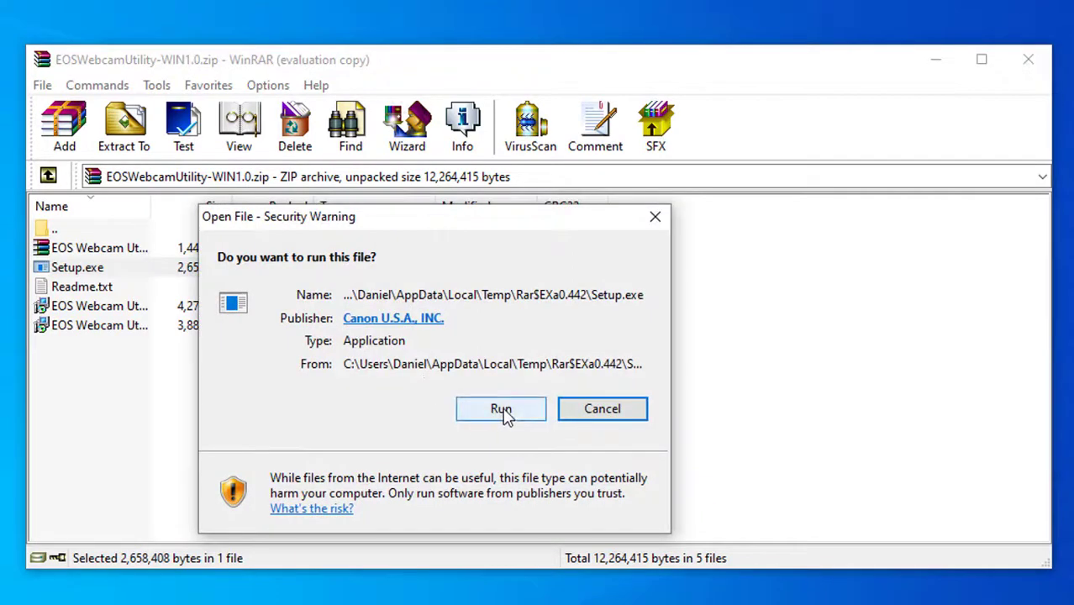
click(502, 410)
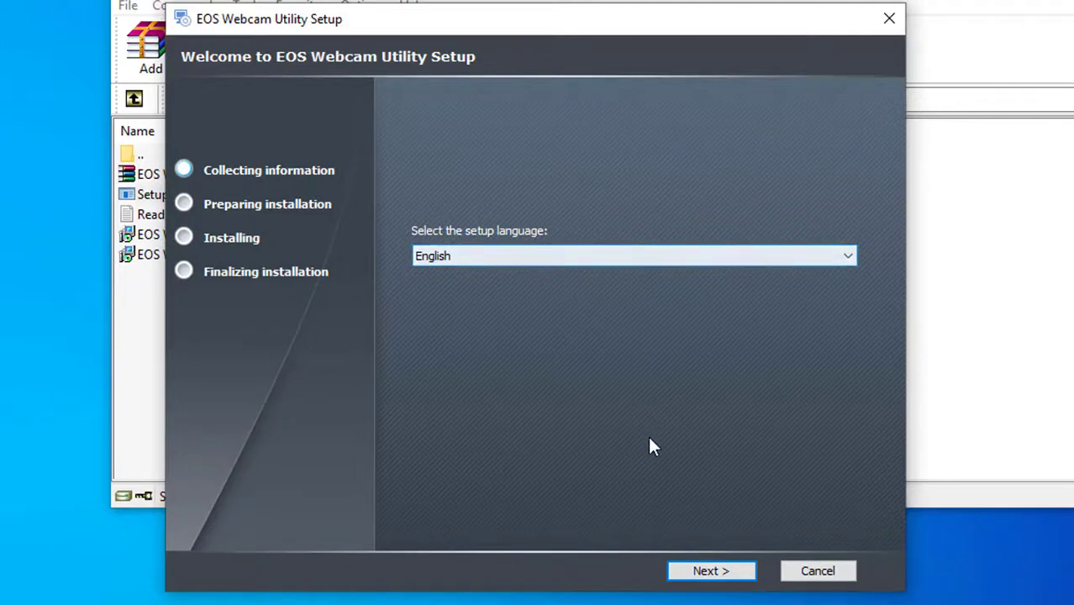
Step: Accept the license and keep the default C:\Program Files\Canon\EOS Webcam Utility\ folder
click(713, 571)
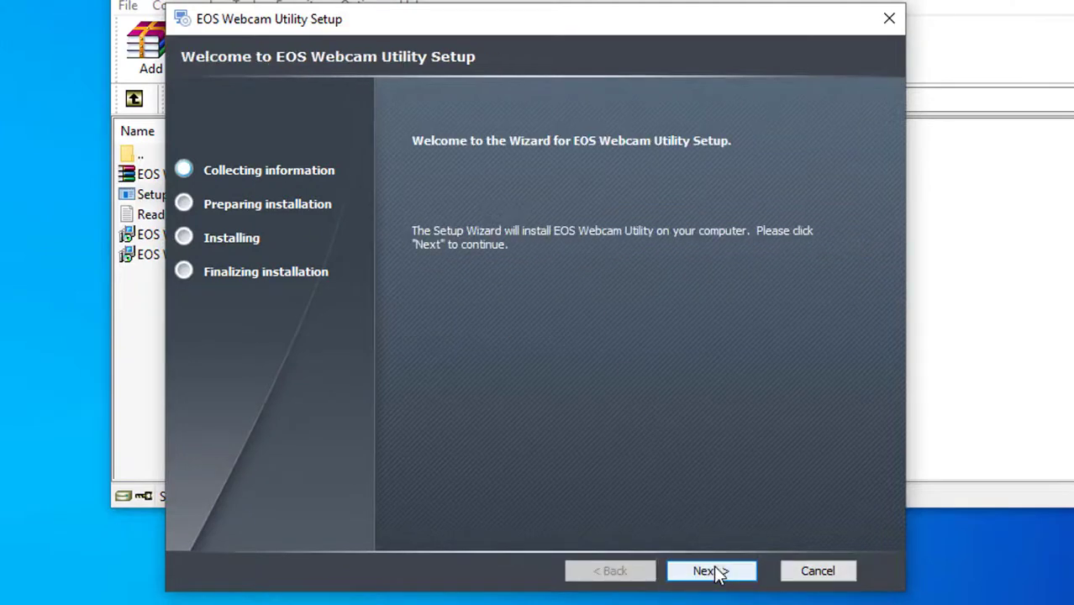
click(723, 563)
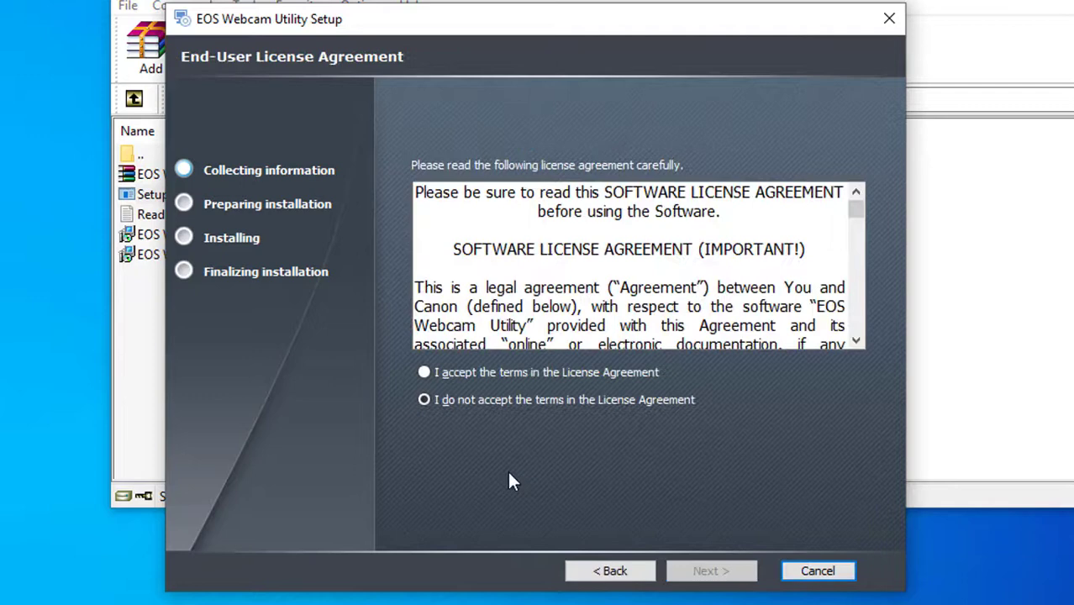
click(492, 377)
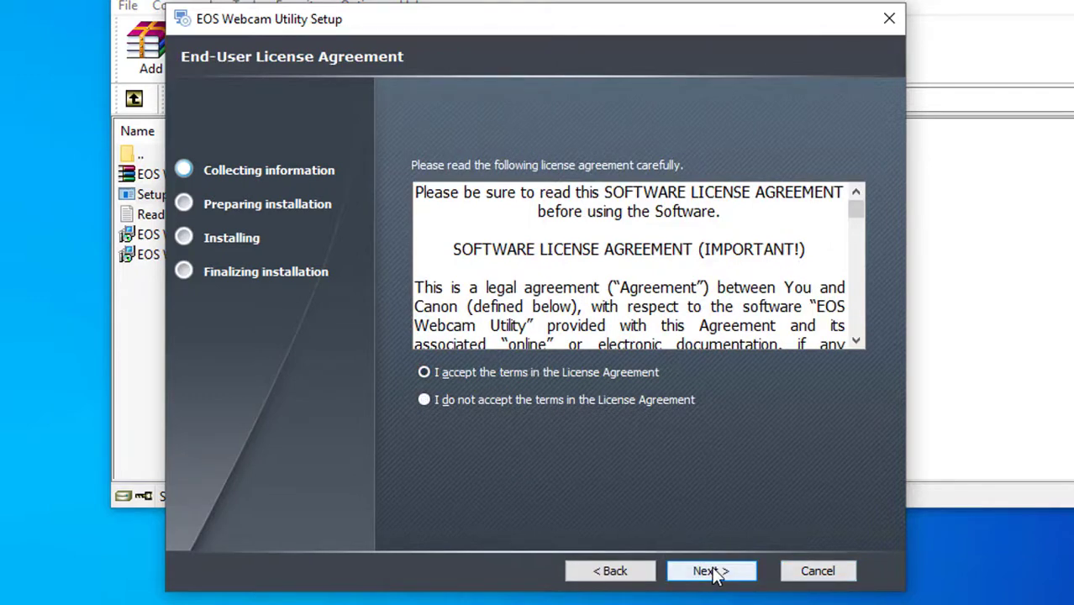
click(715, 571)
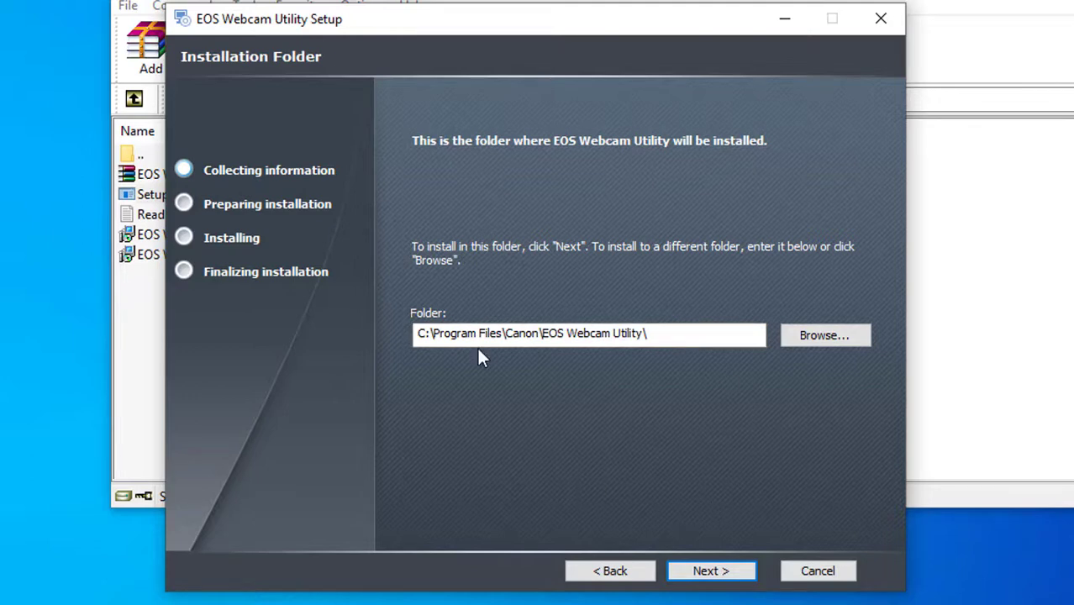
click(728, 577)
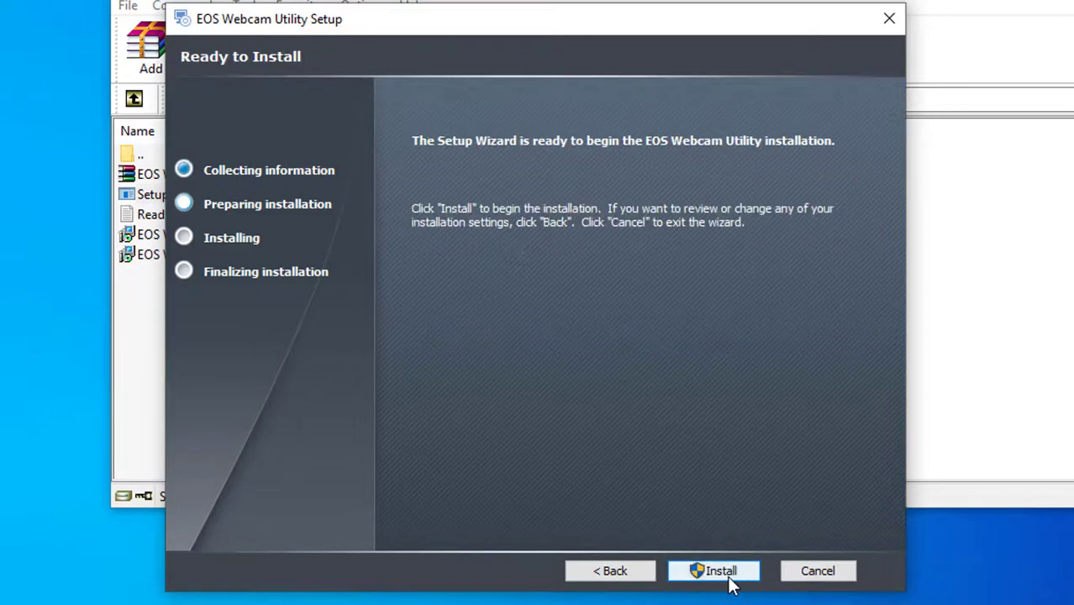
Step: Install EOS Webcam Utility, allowing the Canon camera driver, and finish the wizard
click(715, 575)
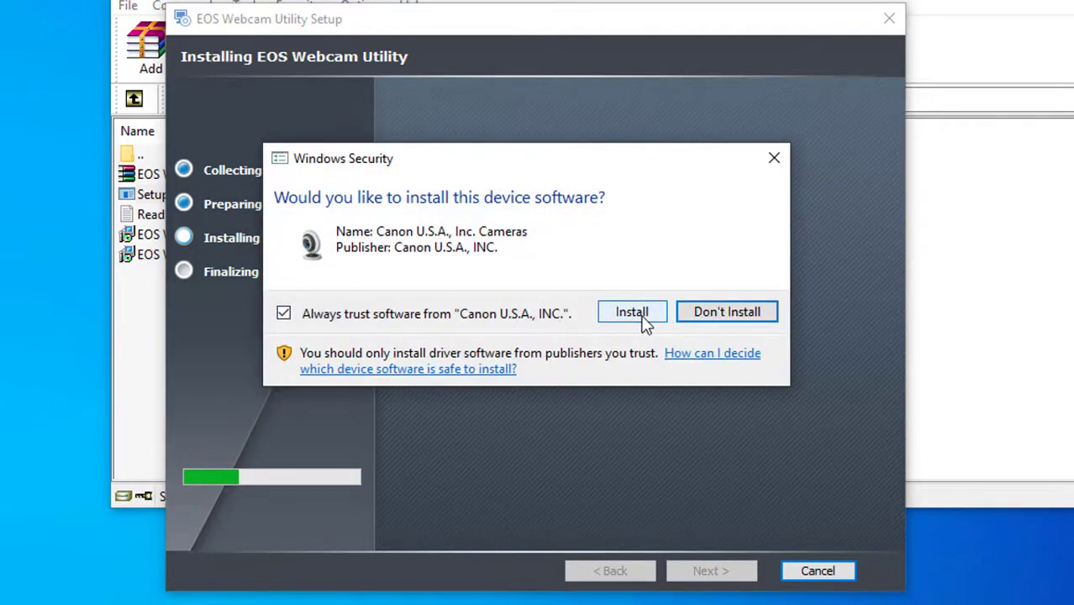
click(642, 319)
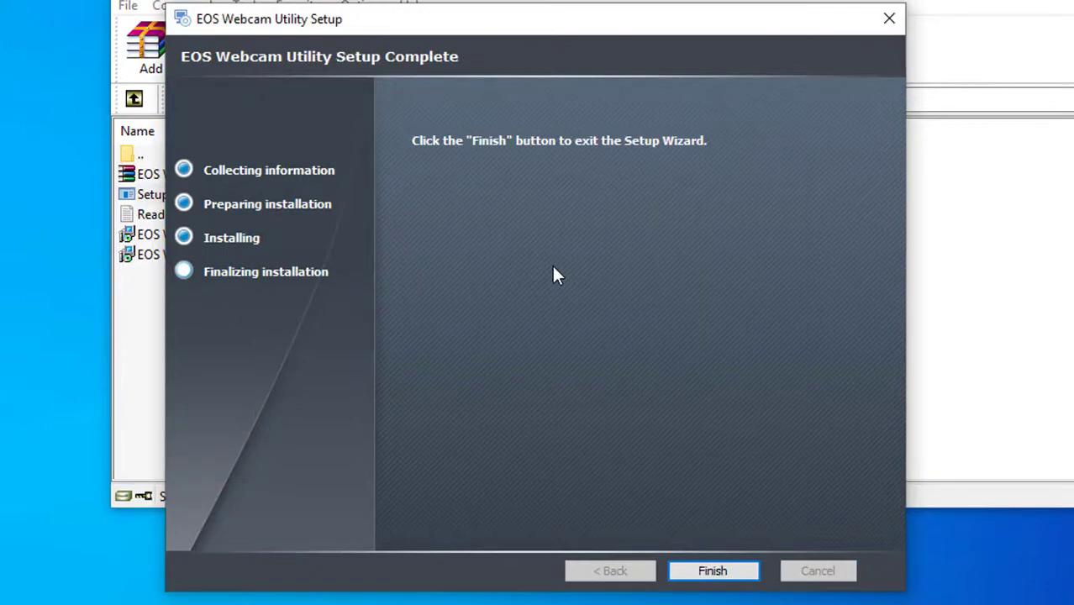
click(713, 572)
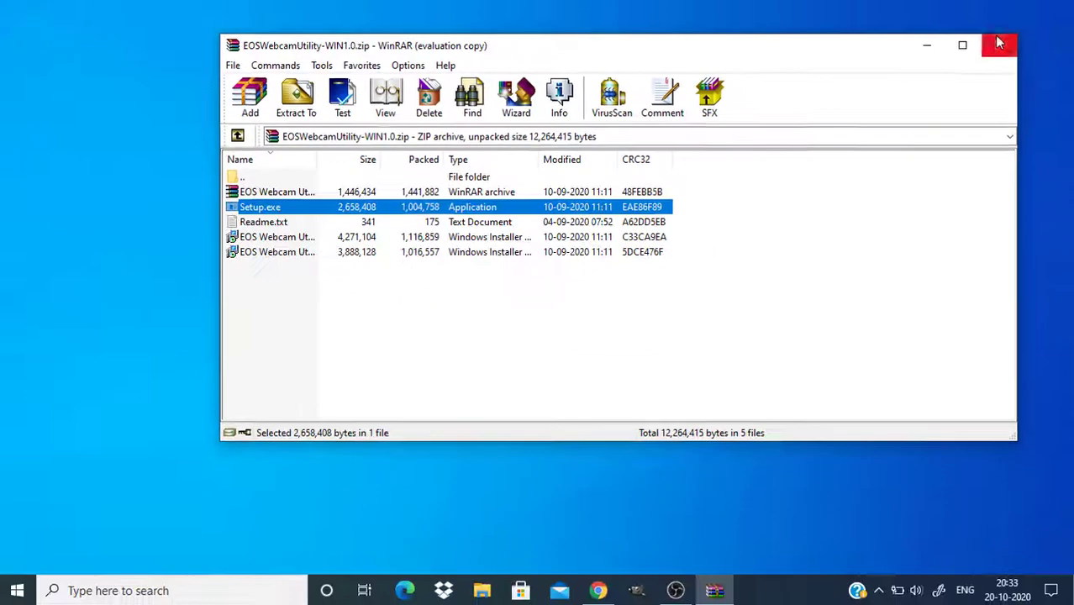
Step: Close WinRAR and add a Video Capture Device source named 'Canon Webcam' in OBS
click(998, 40)
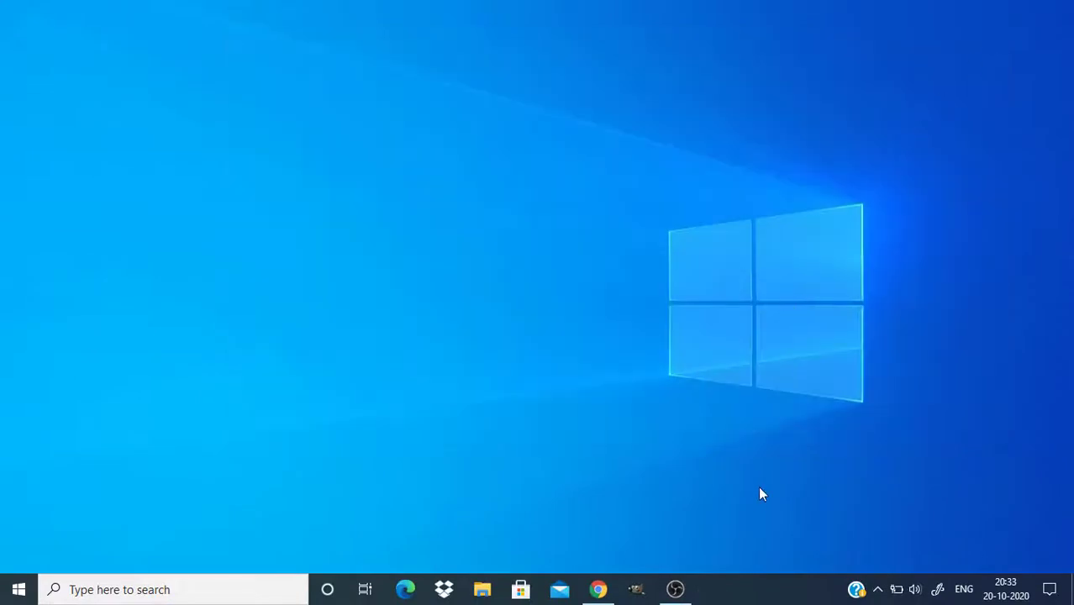
click(675, 589)
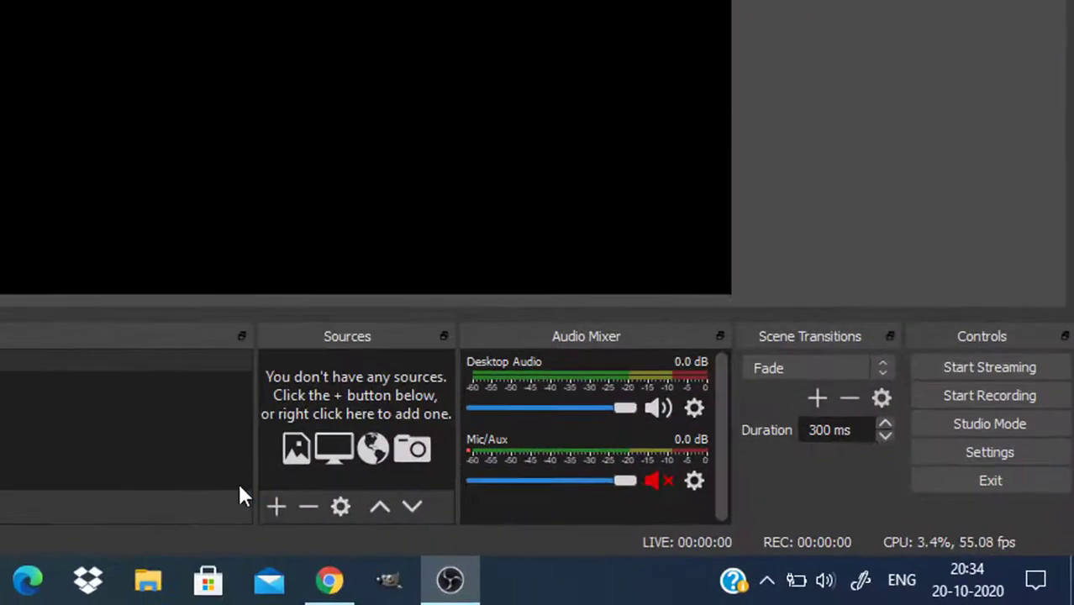
click(277, 507)
mouse_move(346, 485)
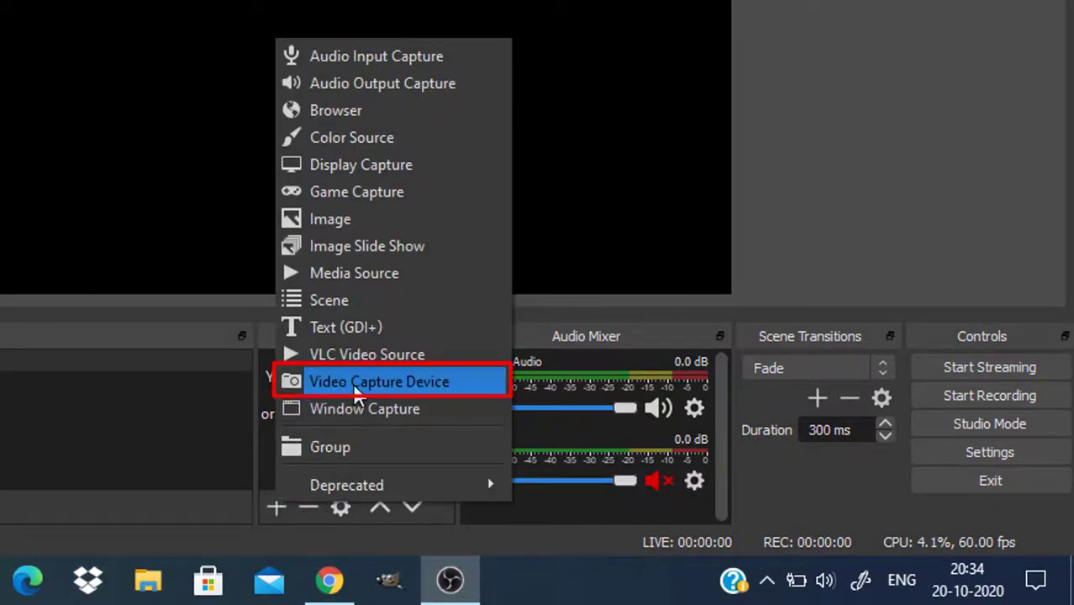
click(378, 383)
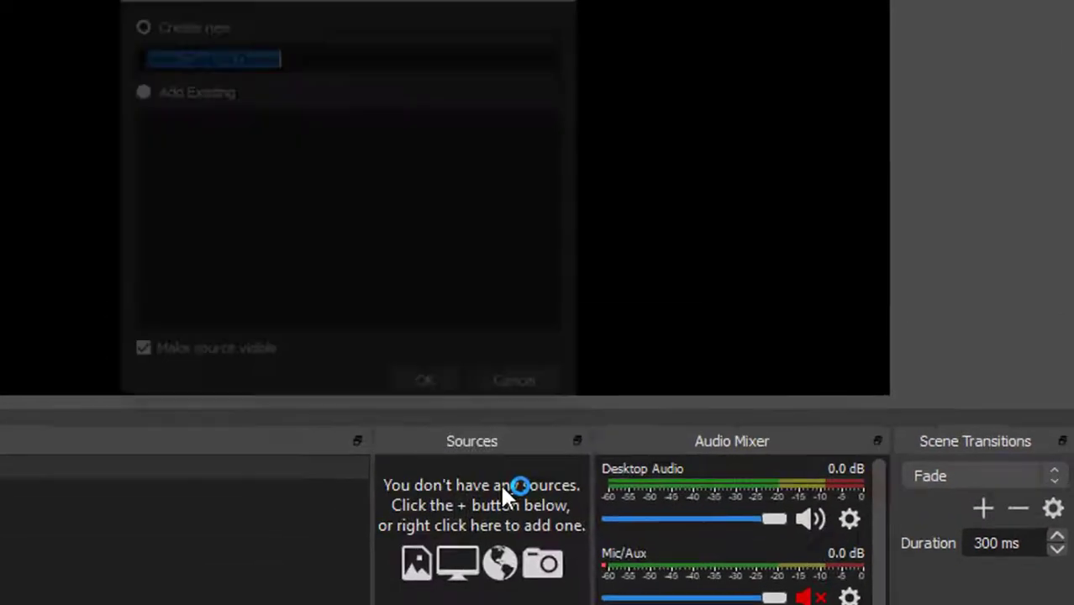
key(BackSpace)
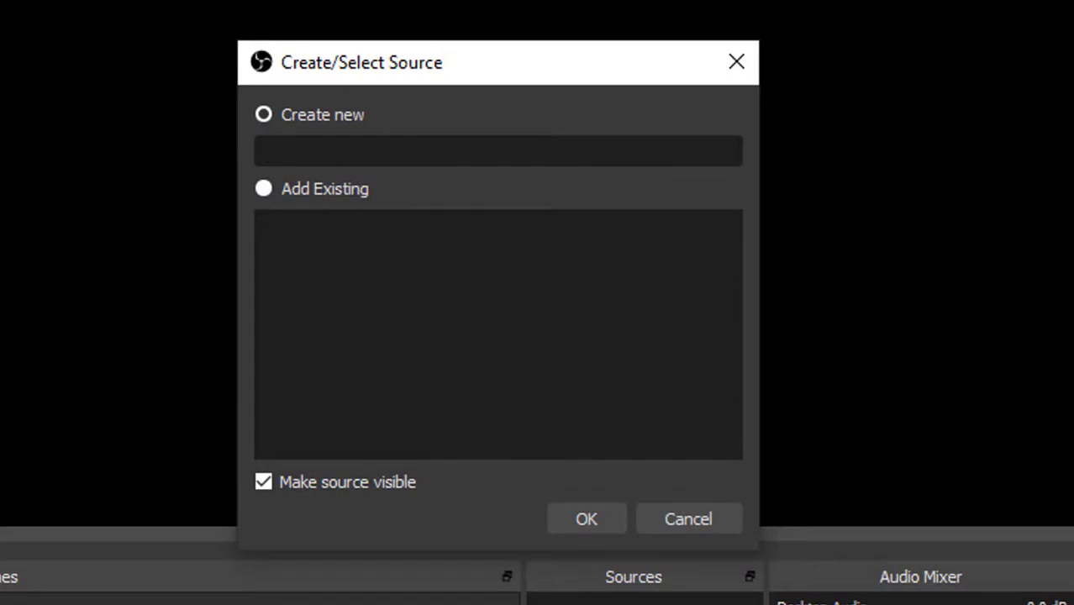
text(Canon W)
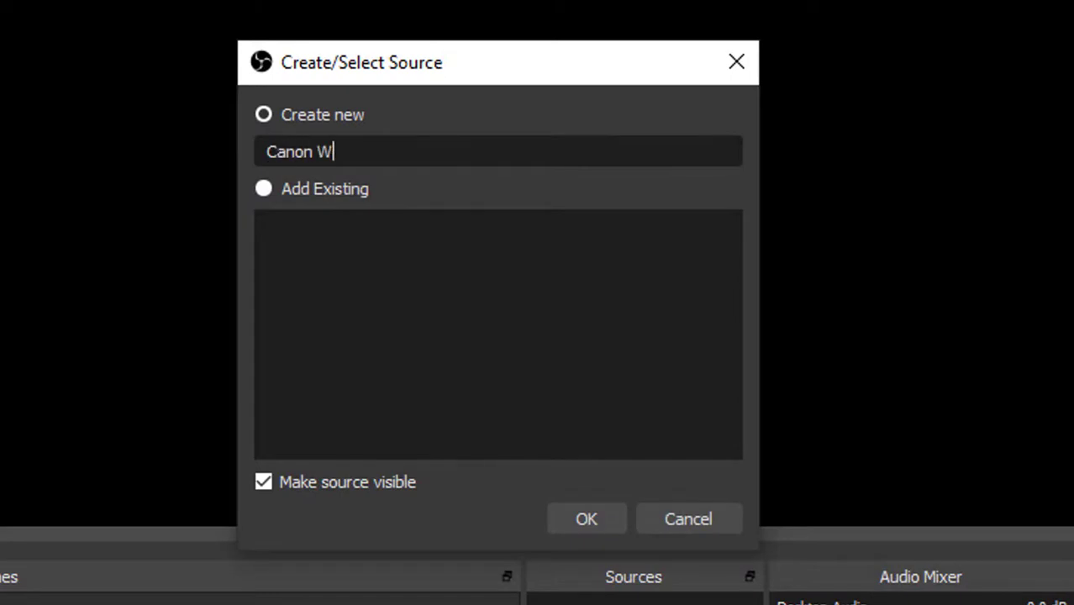
text(ebcam)
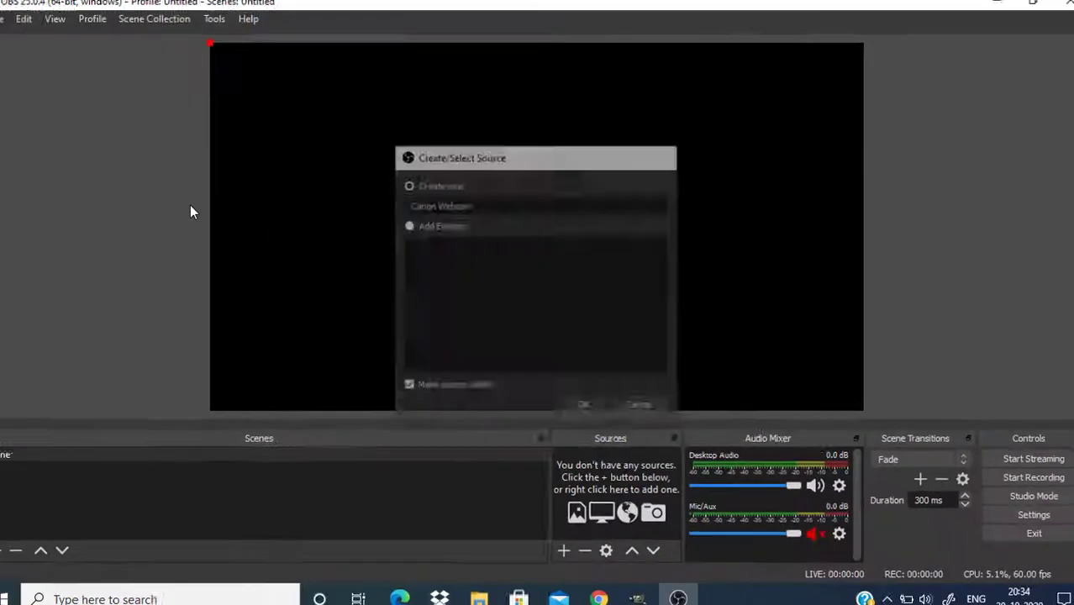
key(Return)
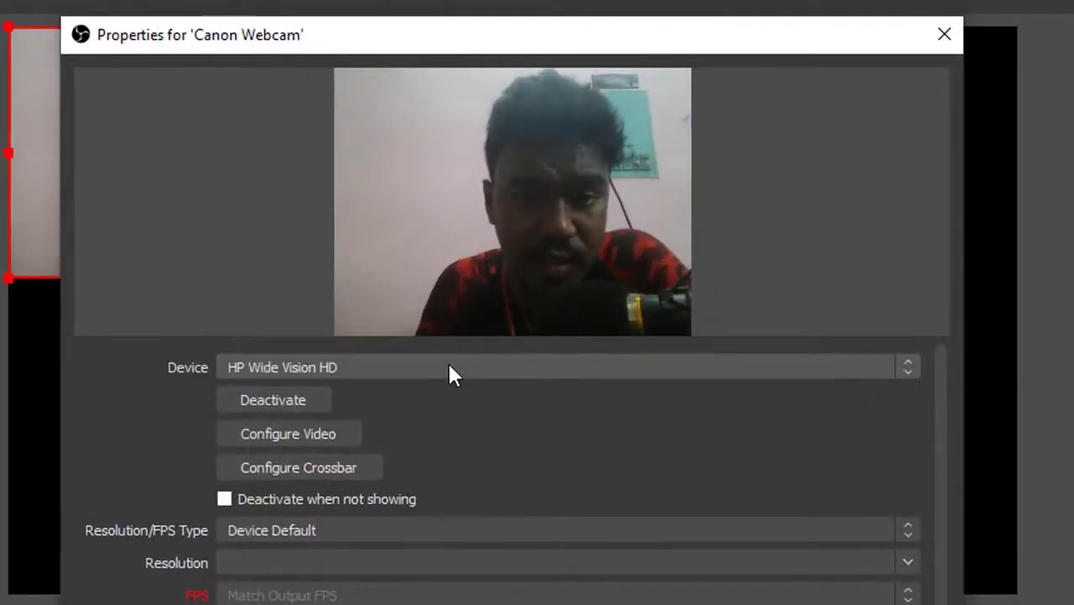
Step: Set the Canon Webcam device to EOS Webcam Utility, then return to the Amazon USB cable tab
click(498, 265)
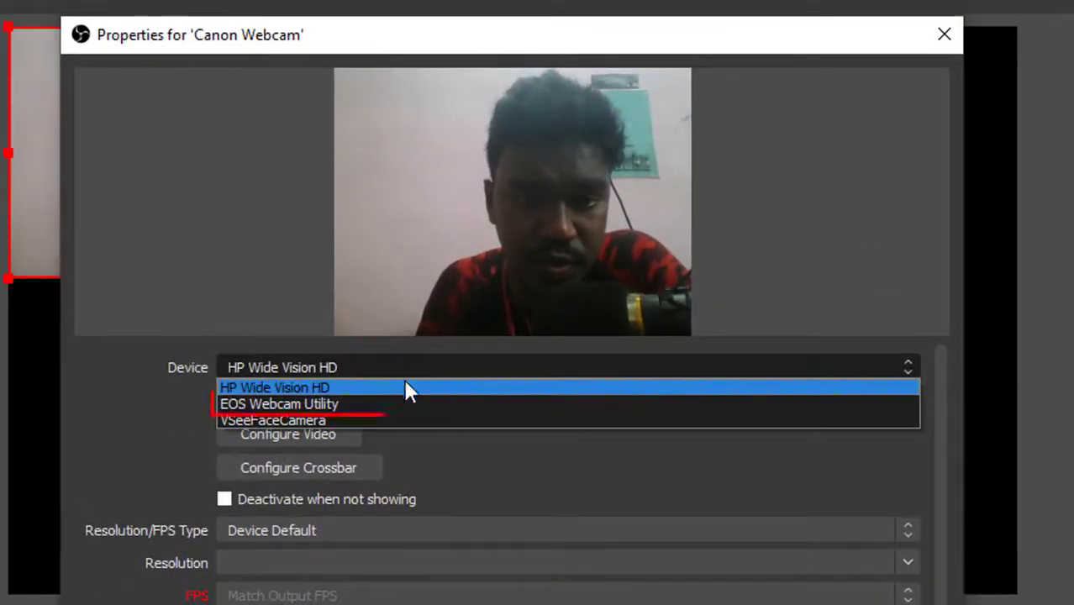
click(353, 404)
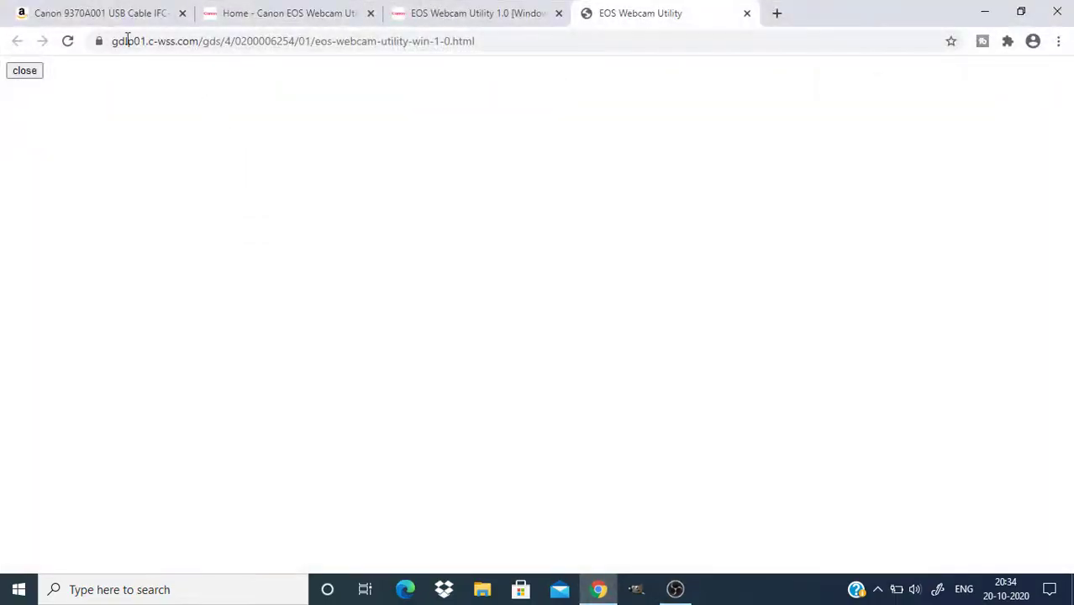
click(110, 14)
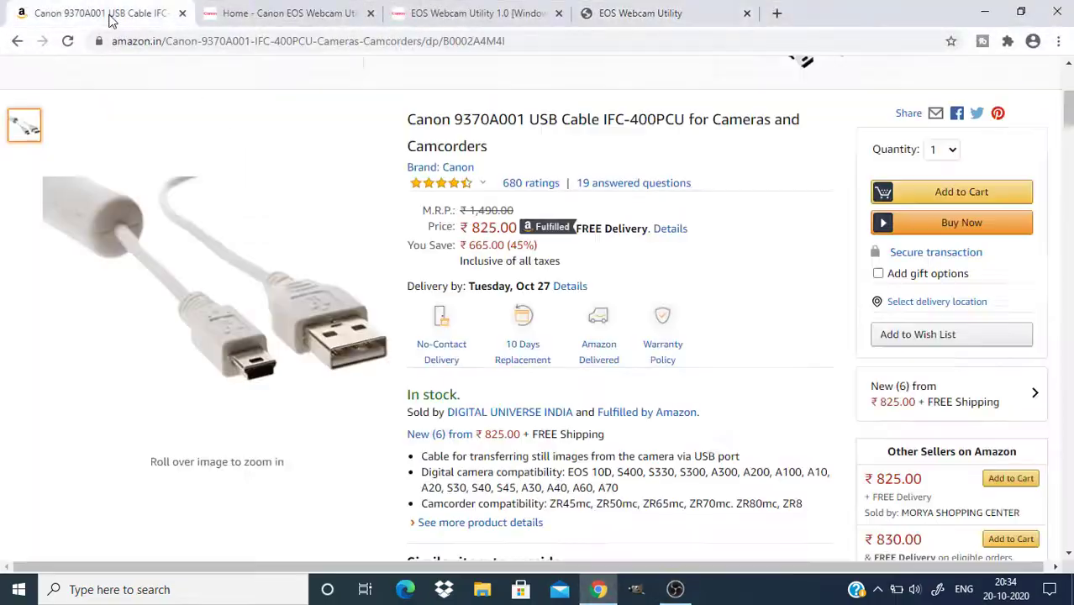
mouse_move(202, 570)
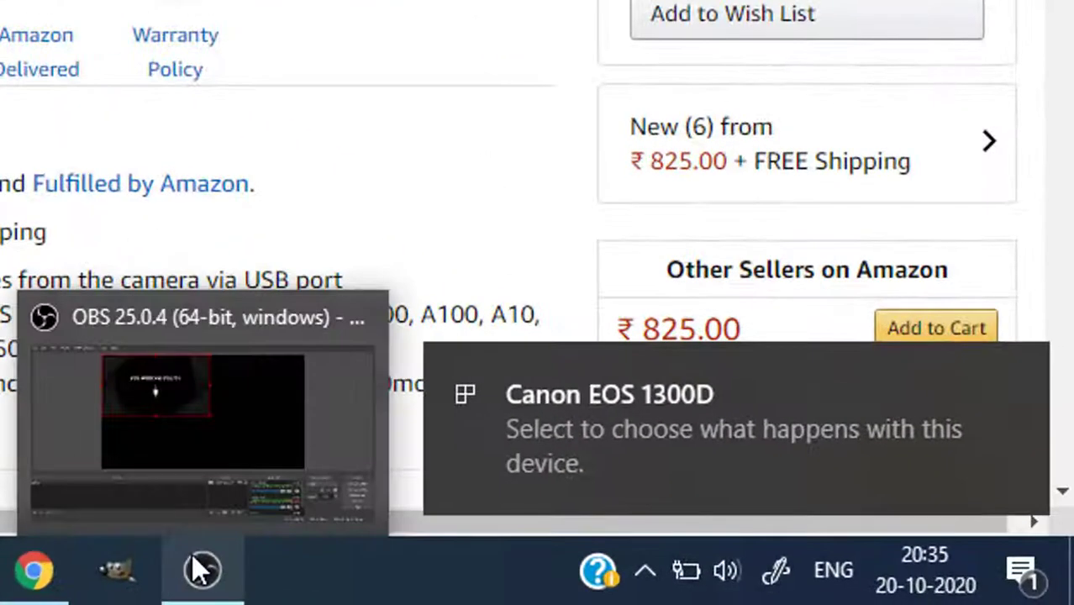
click(200, 569)
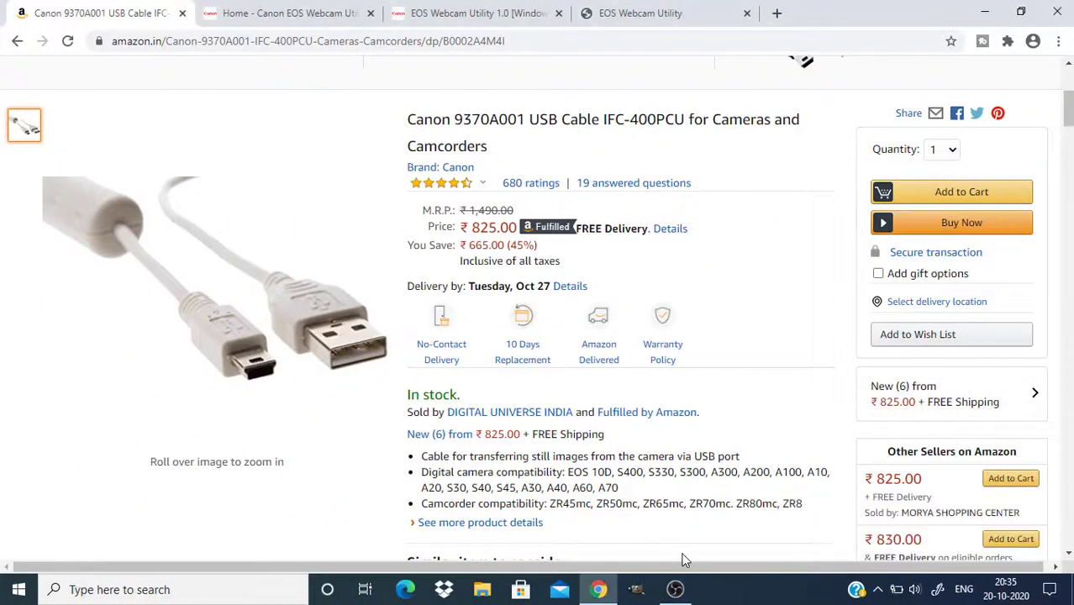
Step: Return to OBS to see the live EOS feed in the Canon Webcam properties
click(675, 589)
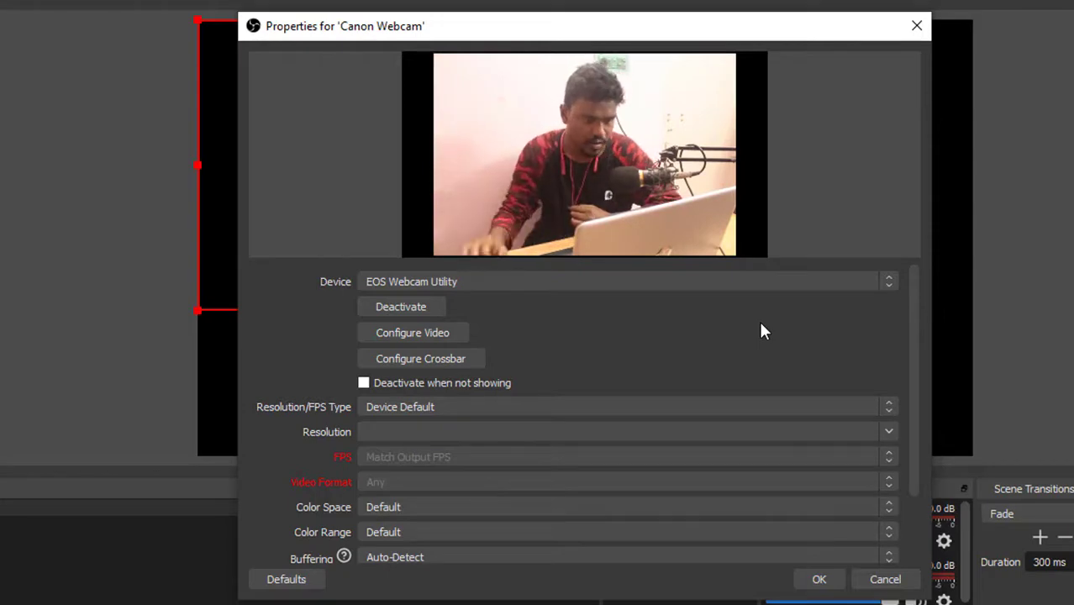
Step: Apply Transform > Stretch to screen to Canon Webcam and drag it over the canvas
click(820, 582)
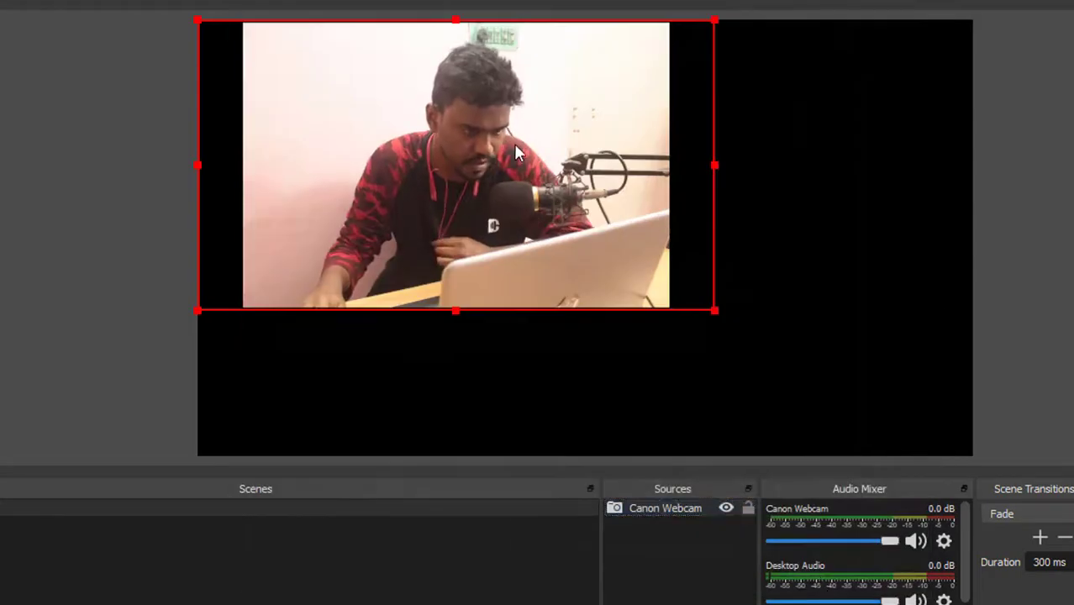
right_click(514, 142)
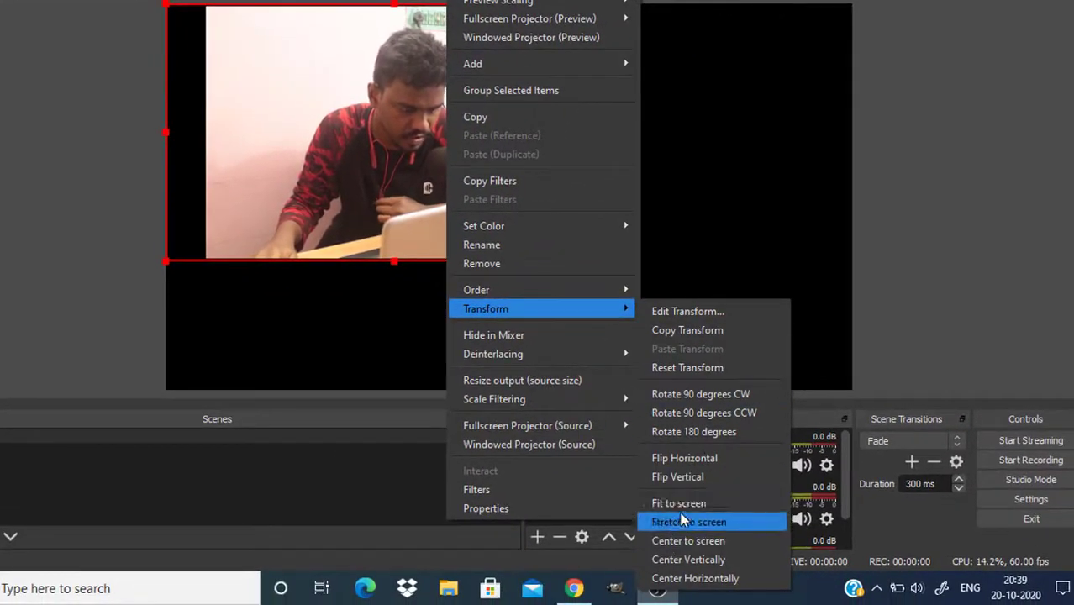
click(685, 521)
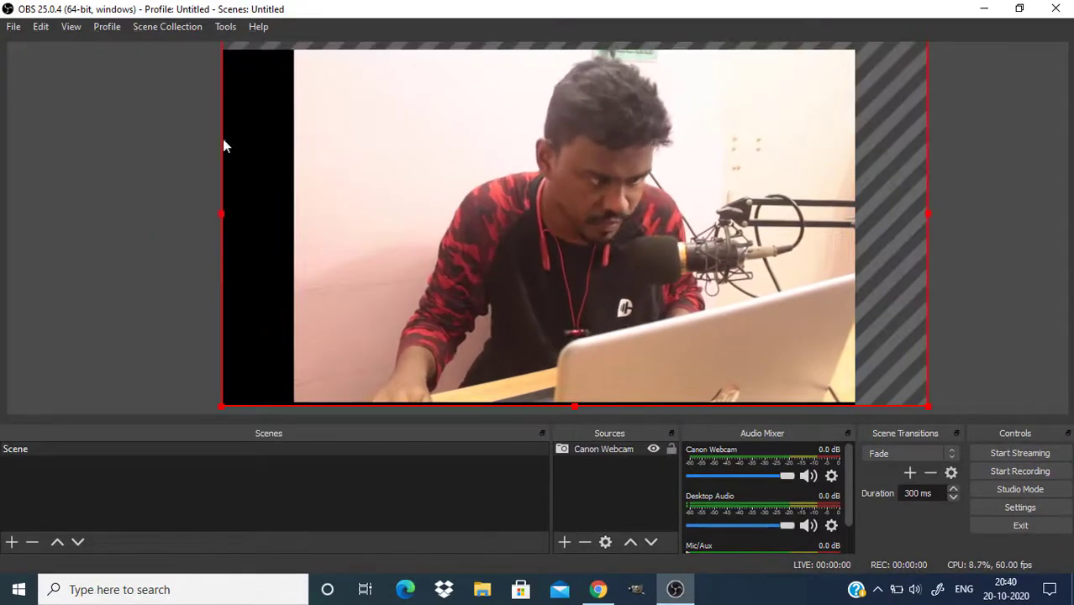
drag(222, 139, 953, 406)
click(1057, 275)
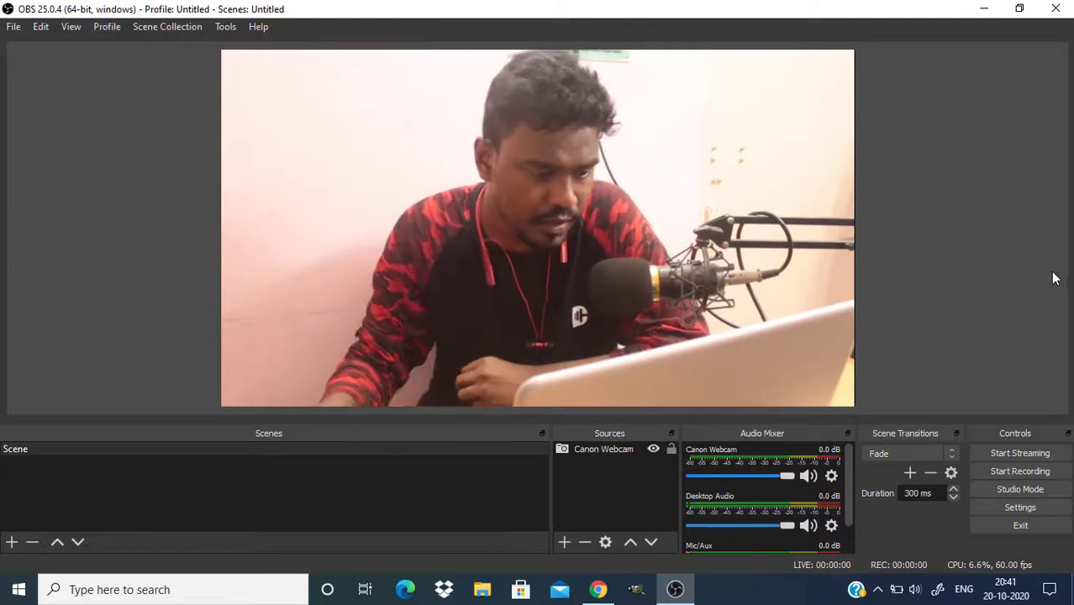
Step: Add a Color Correction effect filter to Canon Webcam from its Filters window
click(621, 454)
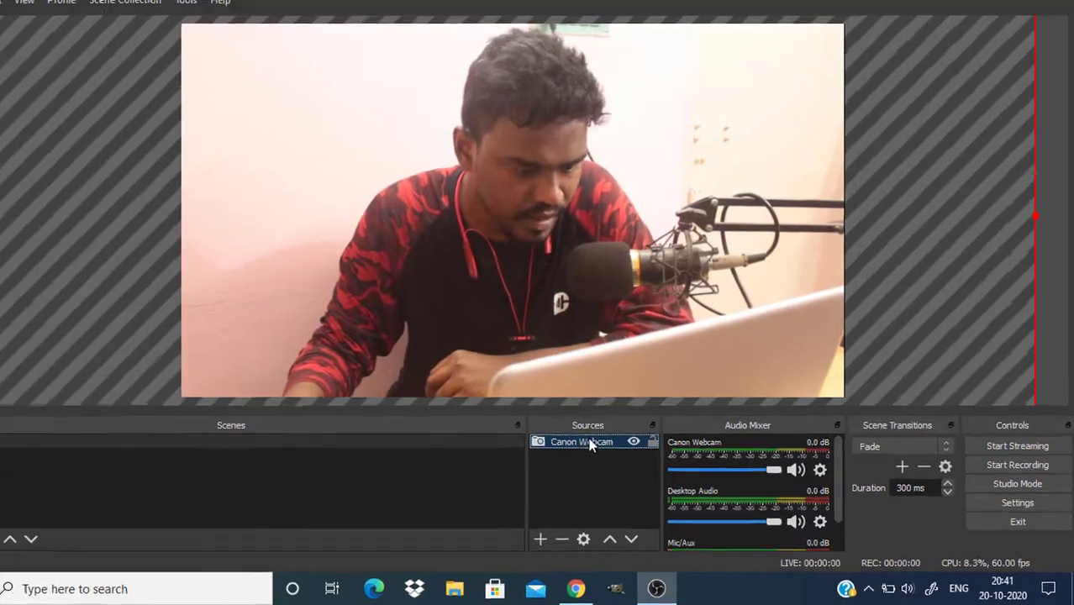
right_click(611, 446)
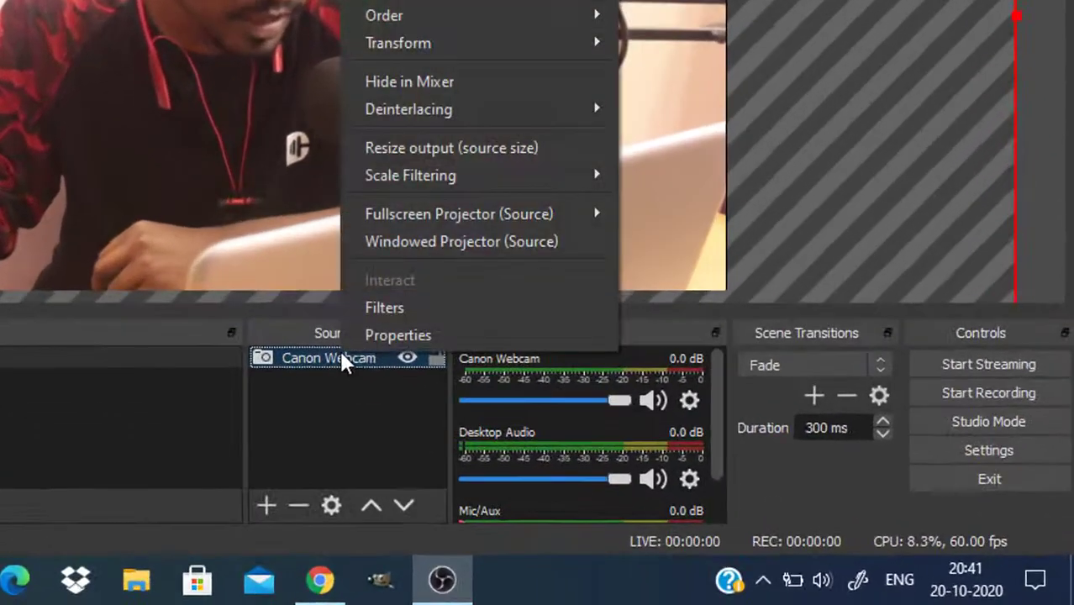
click(380, 308)
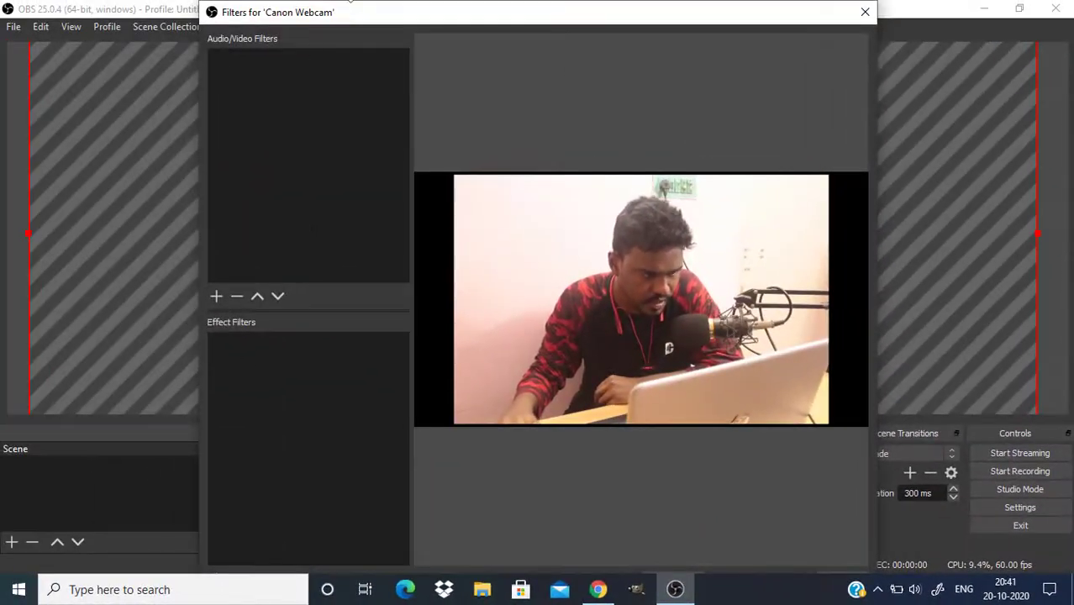
drag(391, 6, 545, 34)
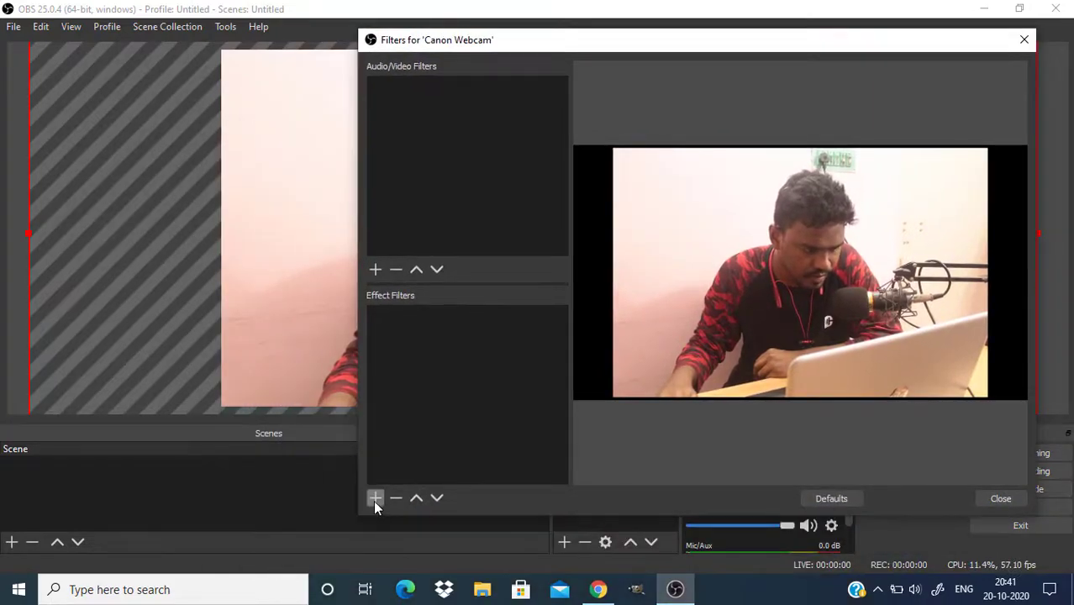
click(375, 499)
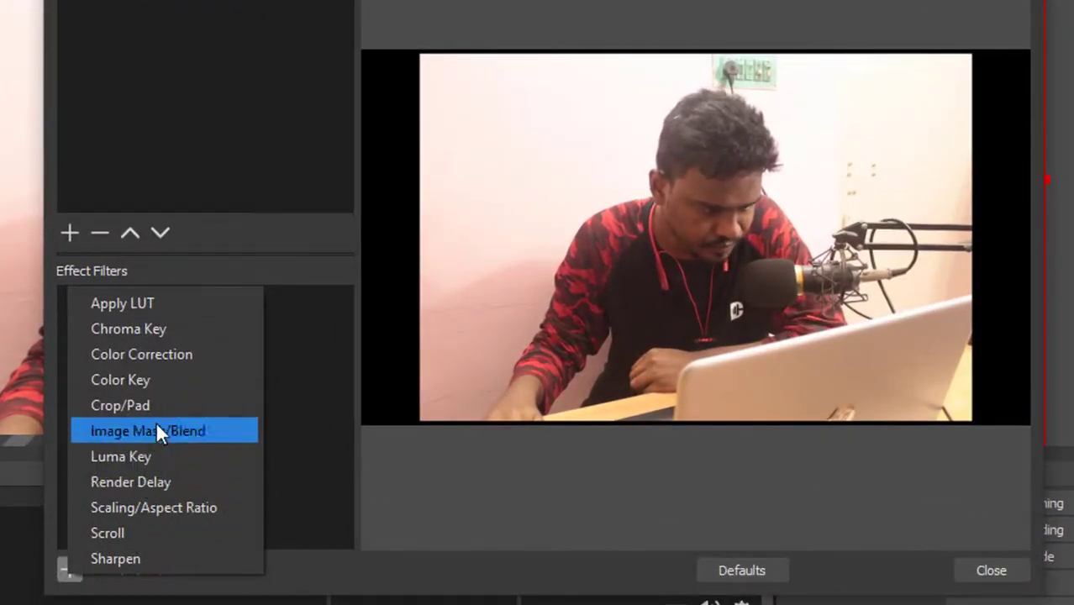
click(160, 357)
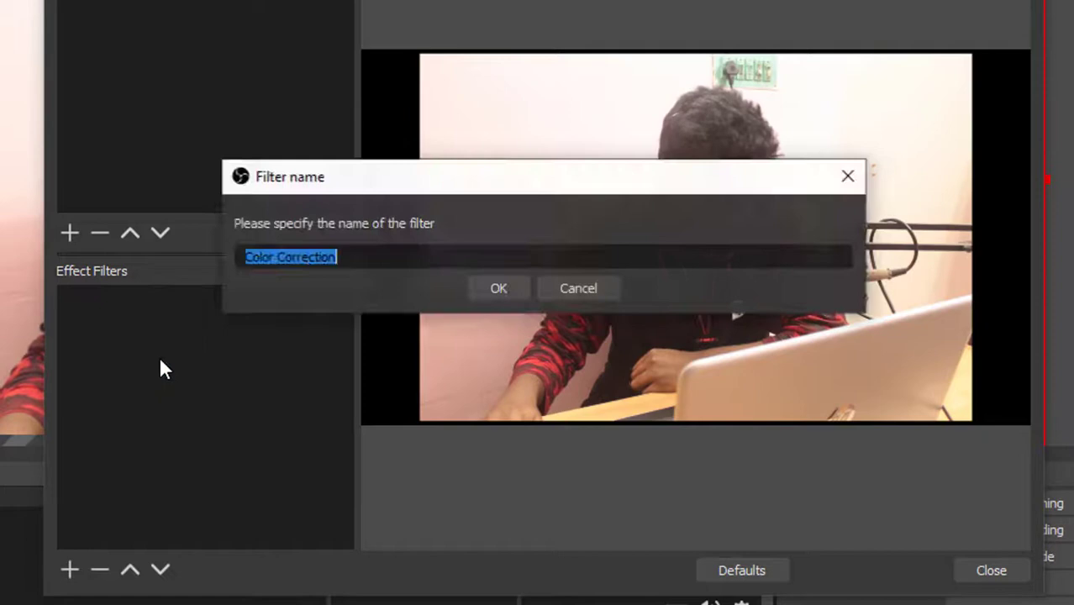
click(508, 290)
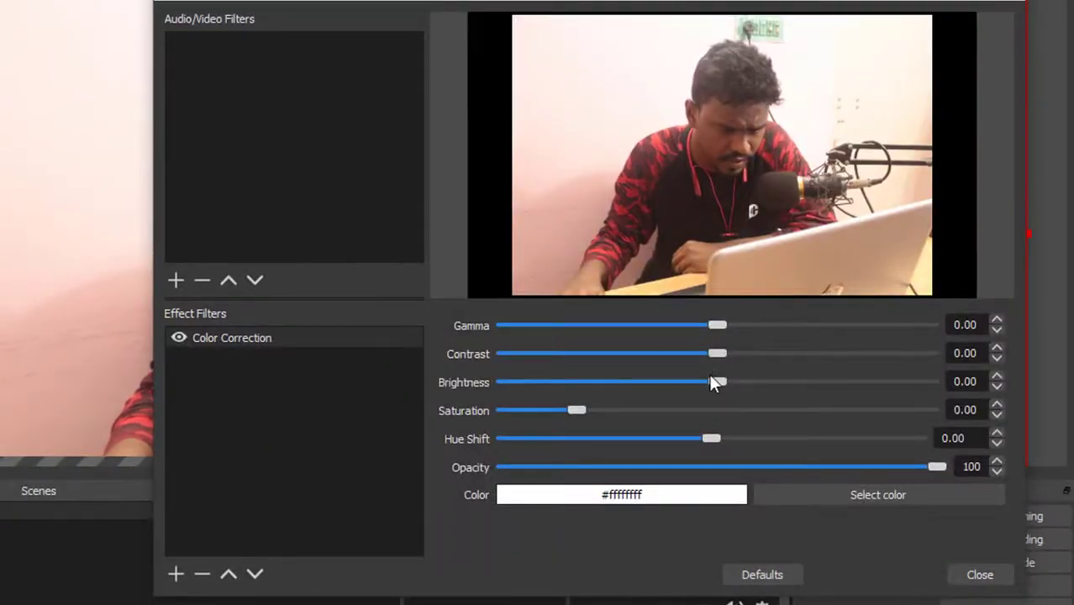
mouse_move(715, 382)
mouse_down()
mouse_move(647, 387)
mouse_move(757, 383)
mouse_move(713, 384)
mouse_up()
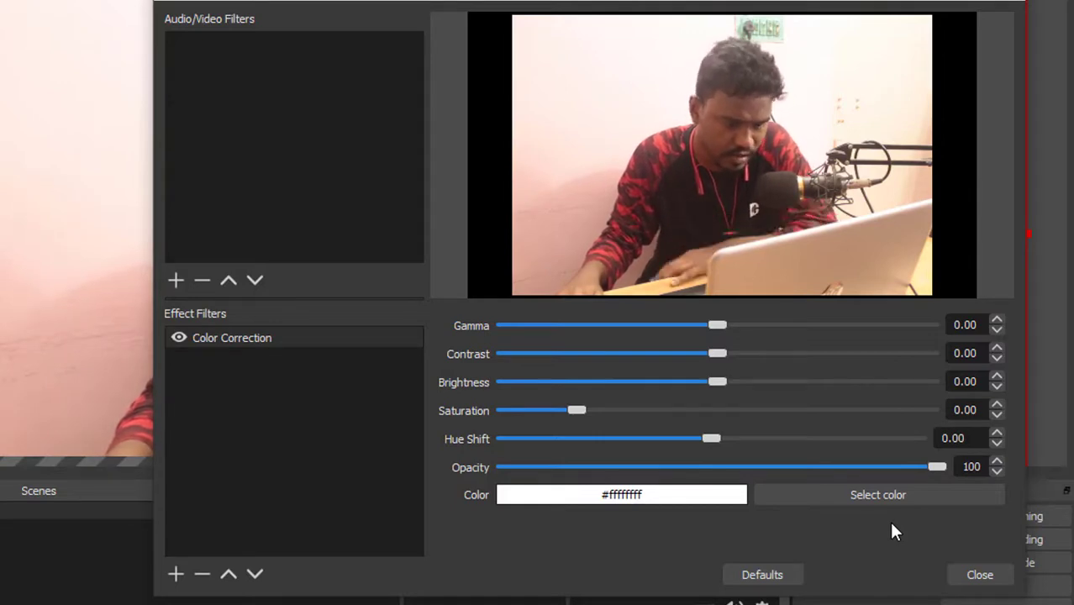
Step: Close the filters window, then resize and drag the webcam feed into the bottom-right corner
click(980, 578)
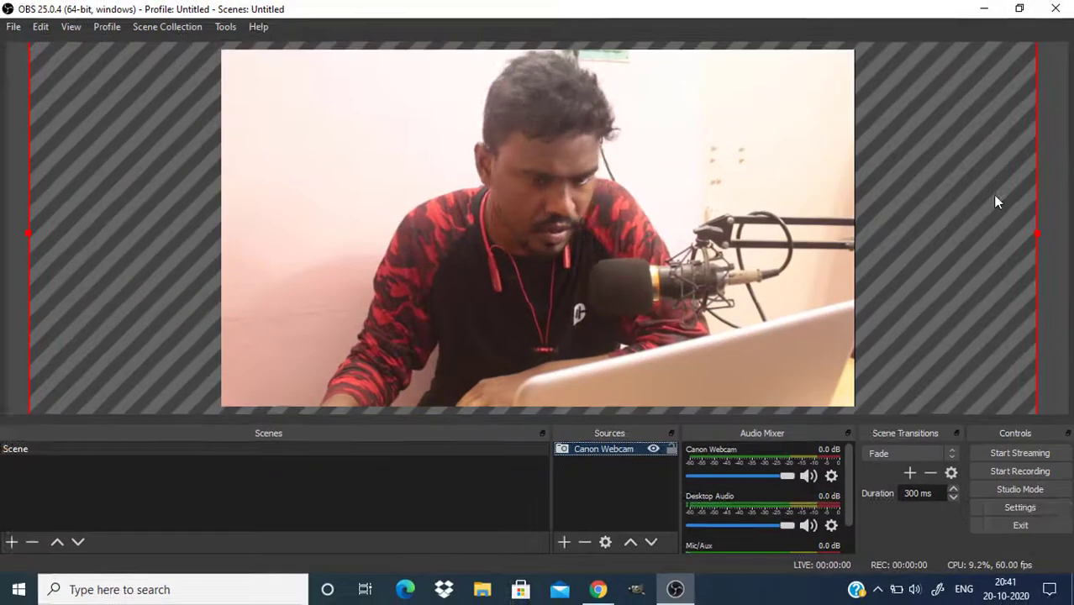
drag(1039, 240, 588, 242)
drag(361, 219, 657, 249)
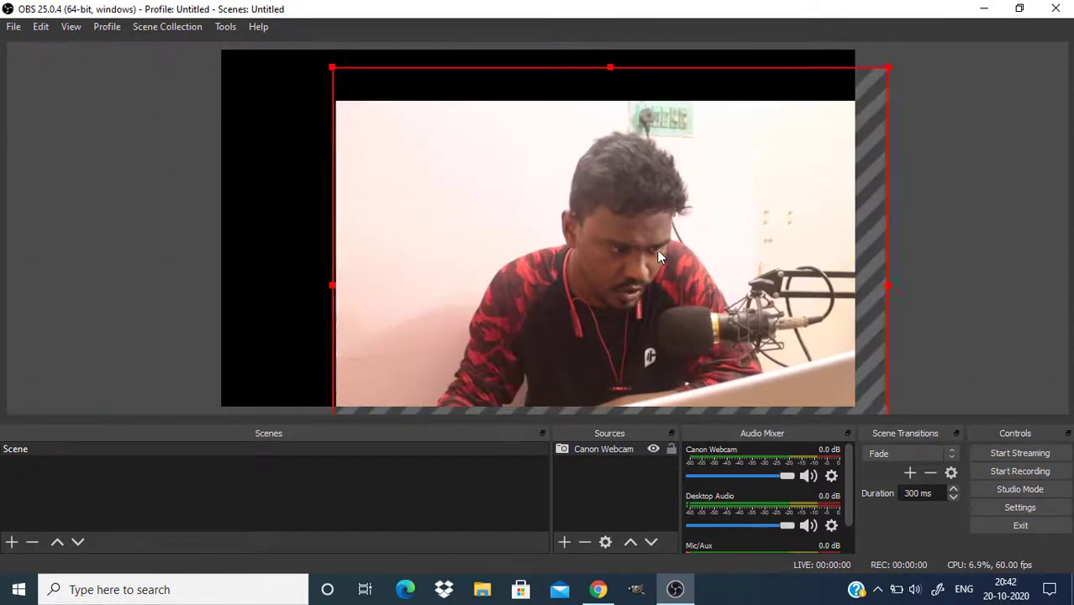
drag(330, 73, 555, 251)
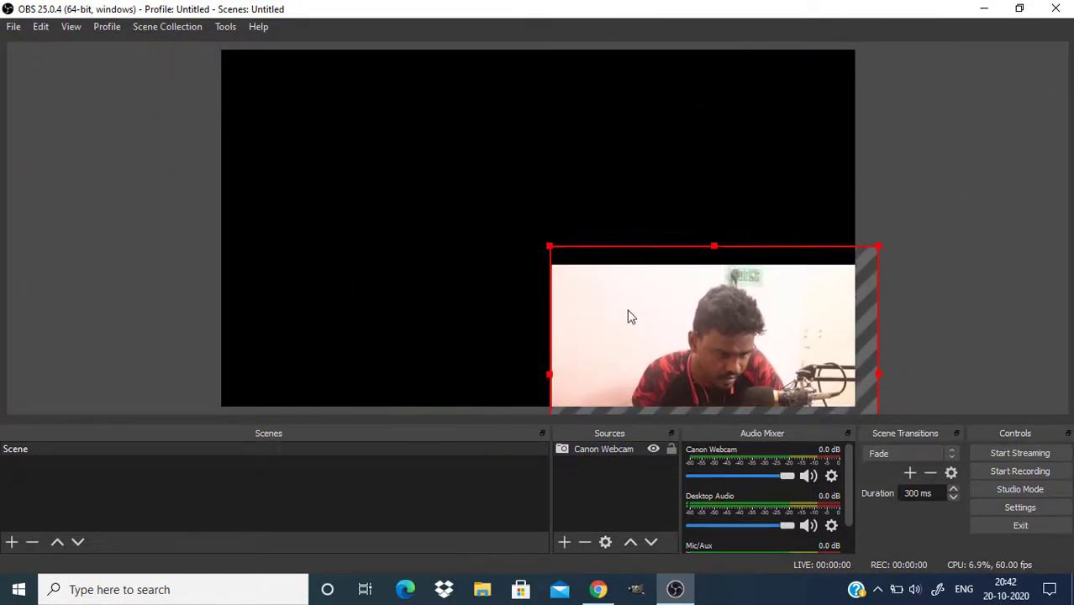
mouse_move(627, 315)
mouse_down()
mouse_move(607, 254)
mouse_move(618, 244)
mouse_up()
mouse_move(527, 160)
mouse_down()
mouse_move(547, 202)
mouse_move(652, 295)
mouse_move(650, 273)
mouse_up()
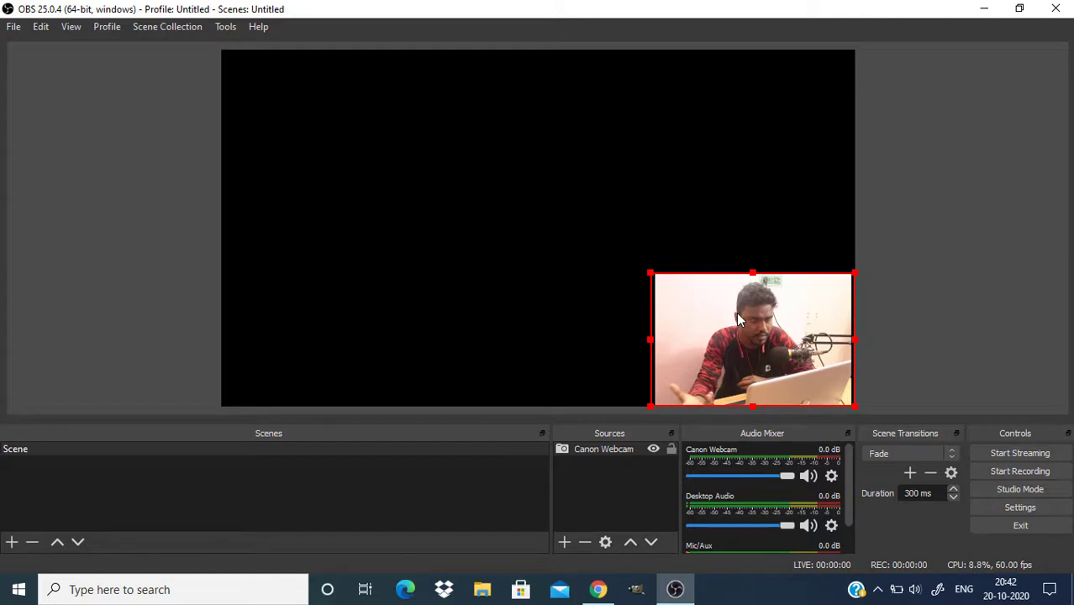
Step: Fit the Canon Webcam source back to the full canvas with Ctrl+F
key(ctrl+f)
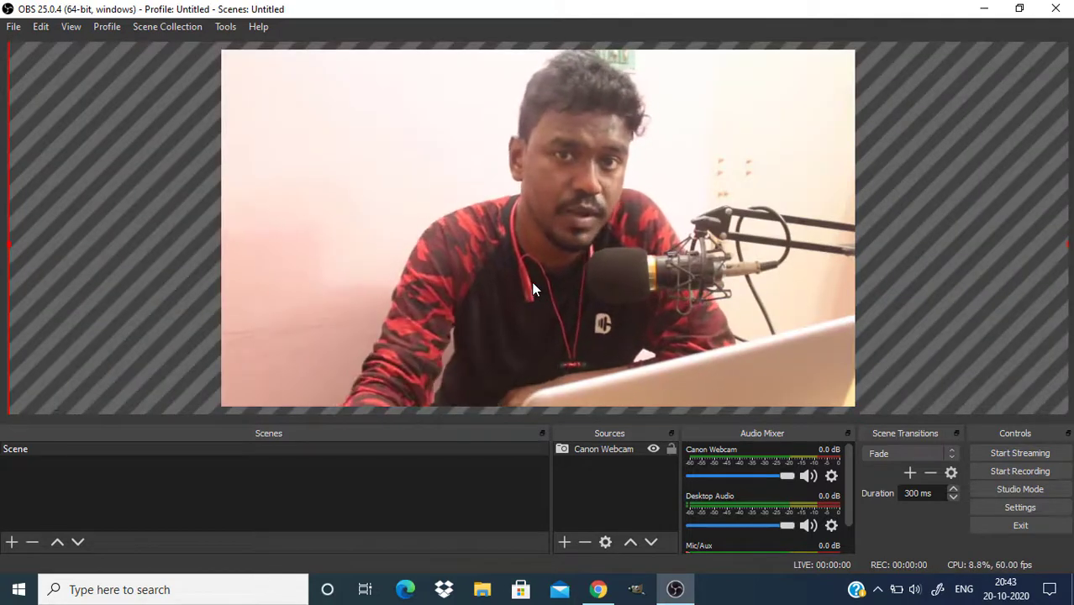